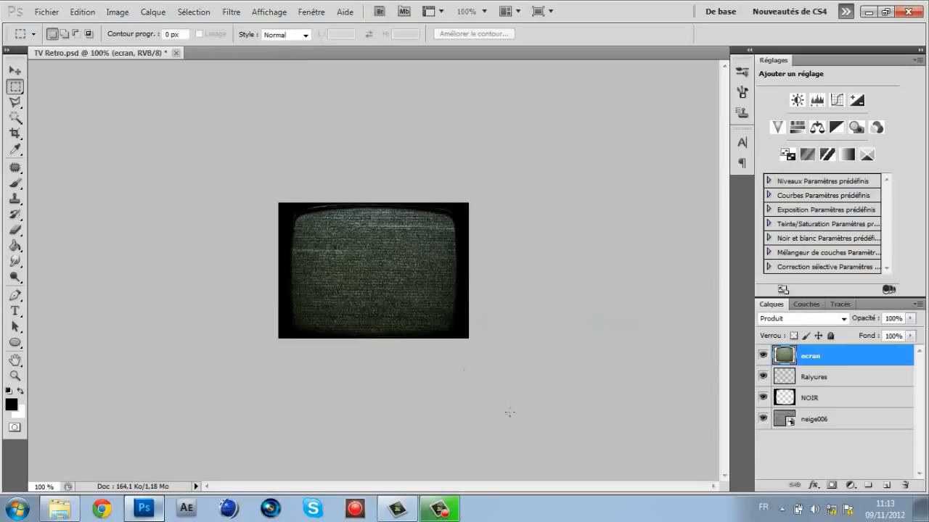
Step: Select the whole image with the neige006 layer active, then start a new document and set its width to 270 pixels
key(ctrl+a)
click(822, 421)
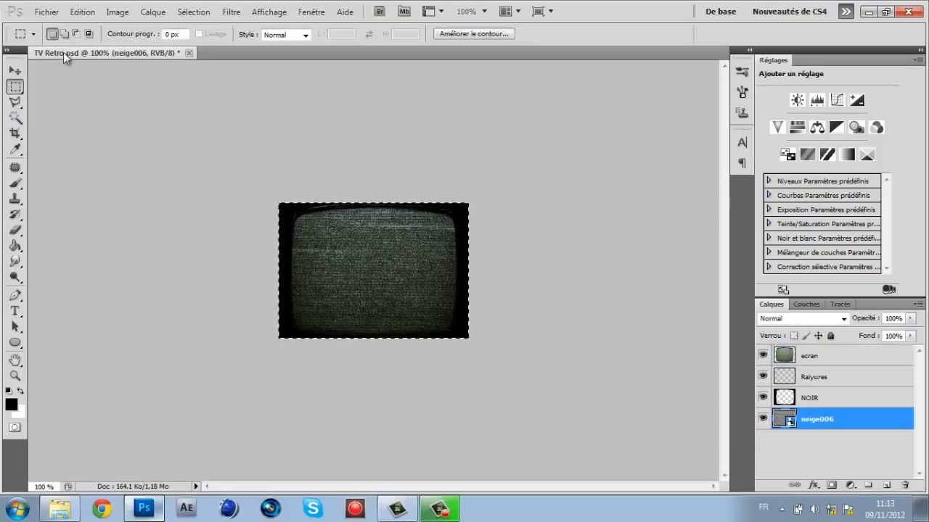
click(46, 12)
click(60, 27)
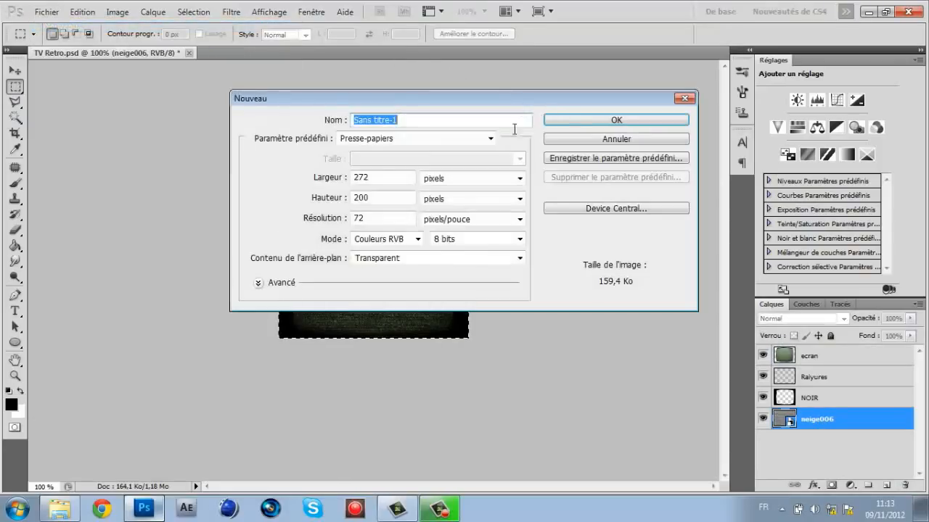
click(397, 181)
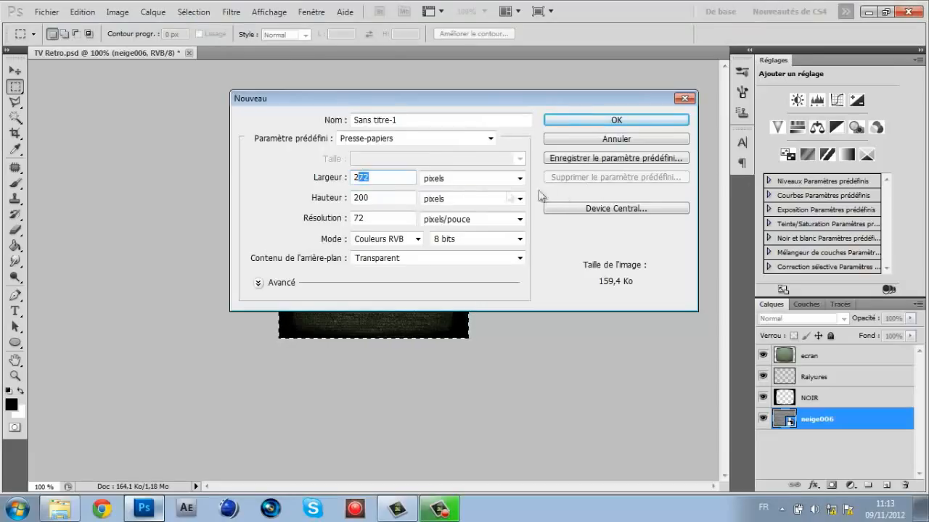
click(388, 179)
key(BackSpace)
text(0)
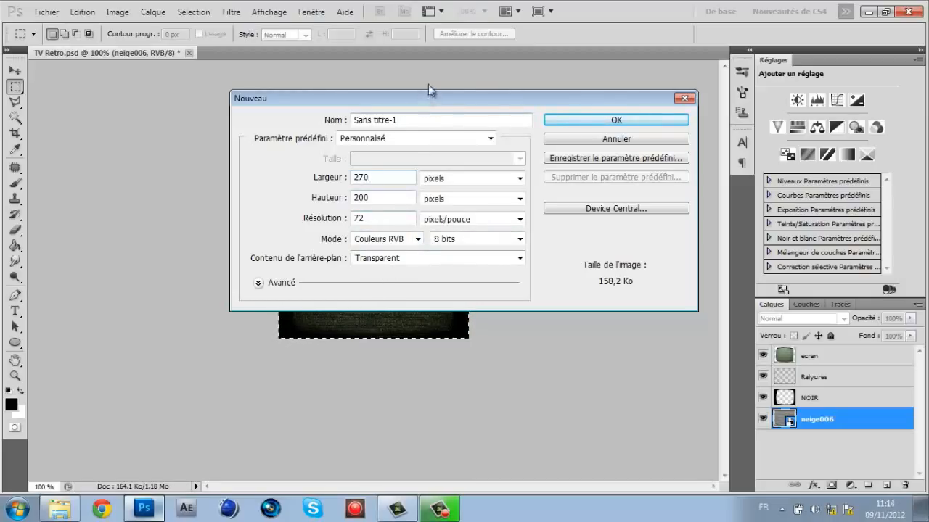
Step: Name the new document "TV tuto" and create it
drag(429, 120, 320, 121)
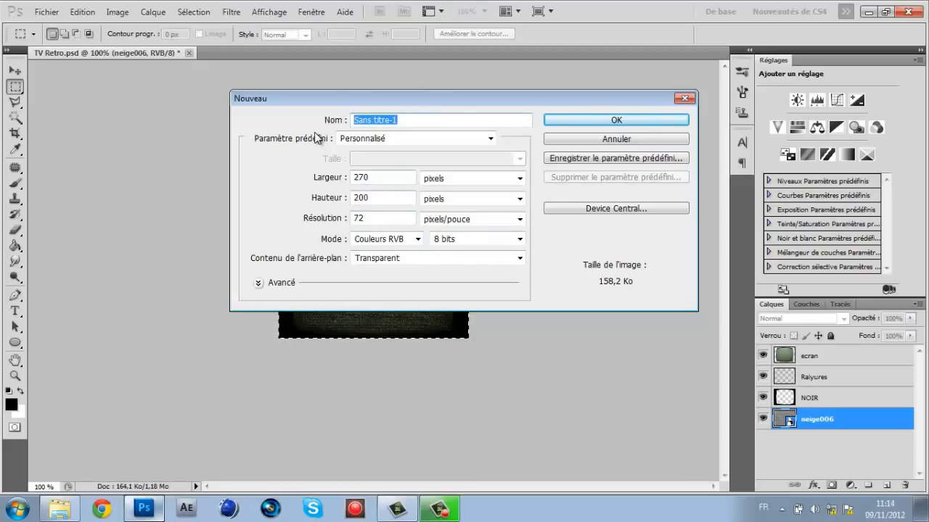
text(tv)
key(BackSpace)
key(BackSpace)
text(TV tuto)
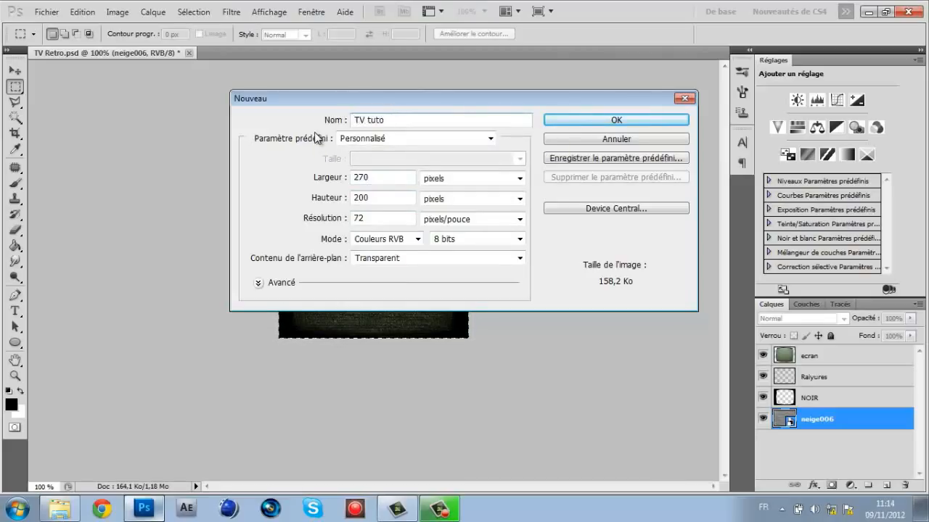
key(Return)
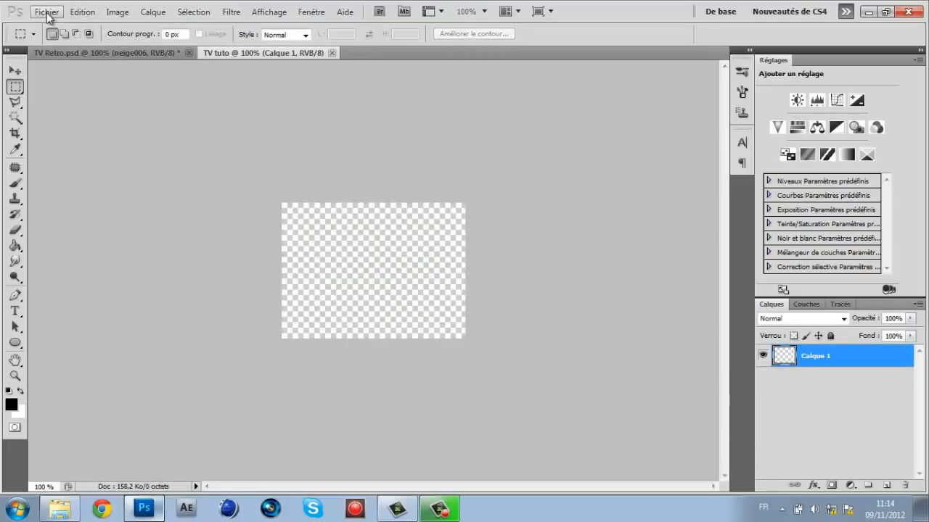
Step: Place the 2-retro-tv image and enlarge it to about 170% height so the television's screen fills most of the canvas
click(47, 13)
click(236, 278)
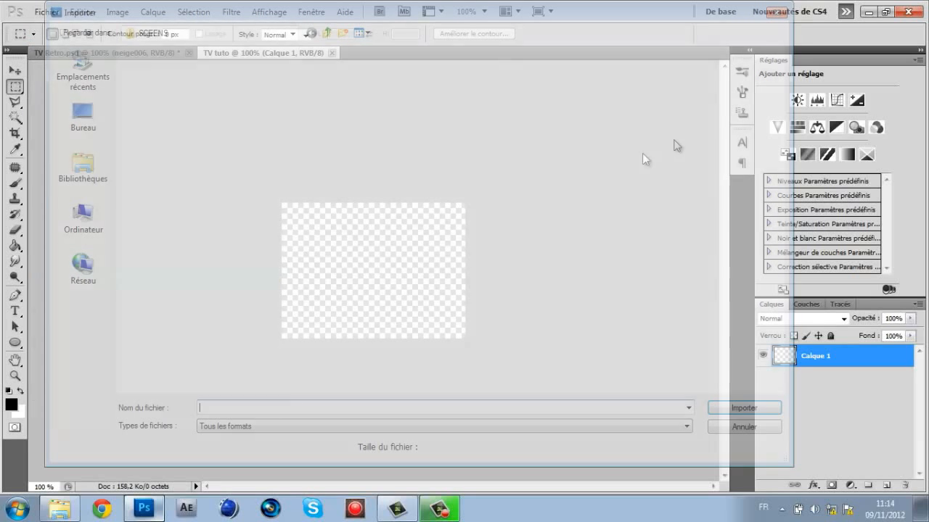
click(327, 33)
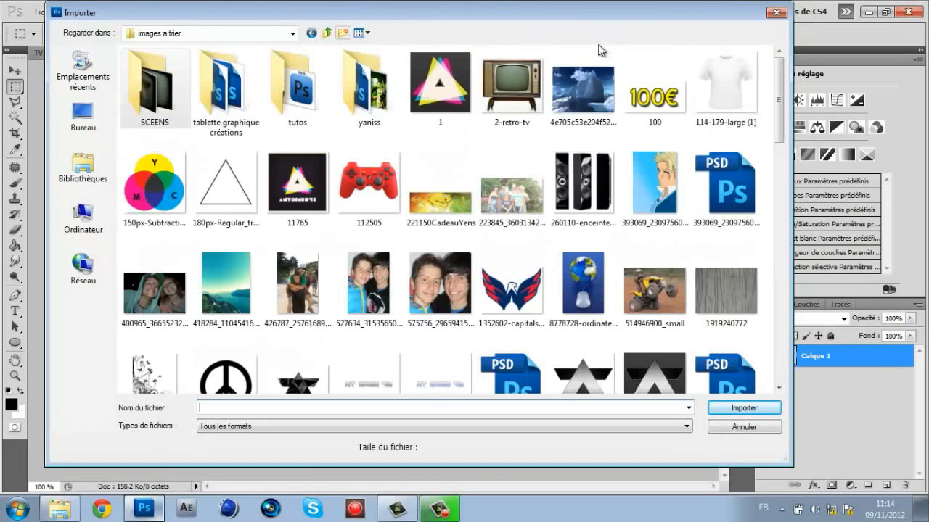
double_click(513, 82)
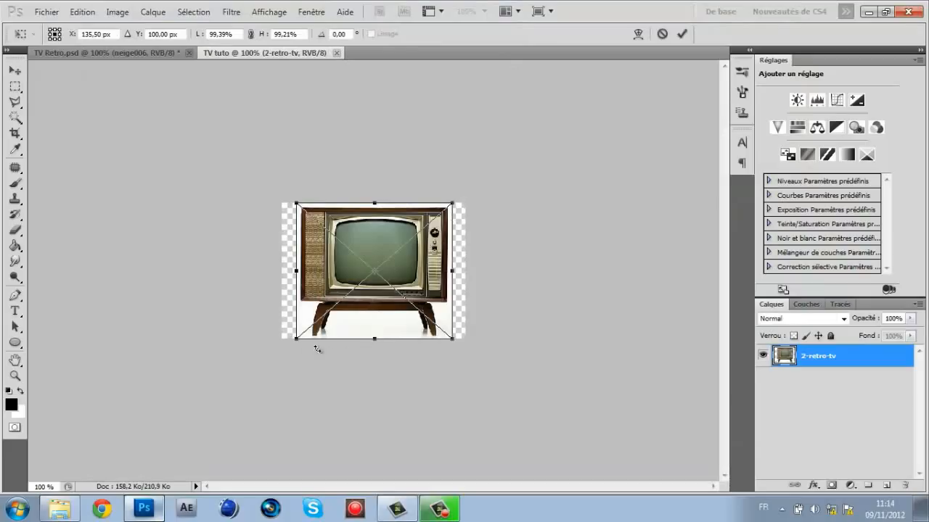
drag(293, 340, 184, 436)
drag(406, 350, 459, 333)
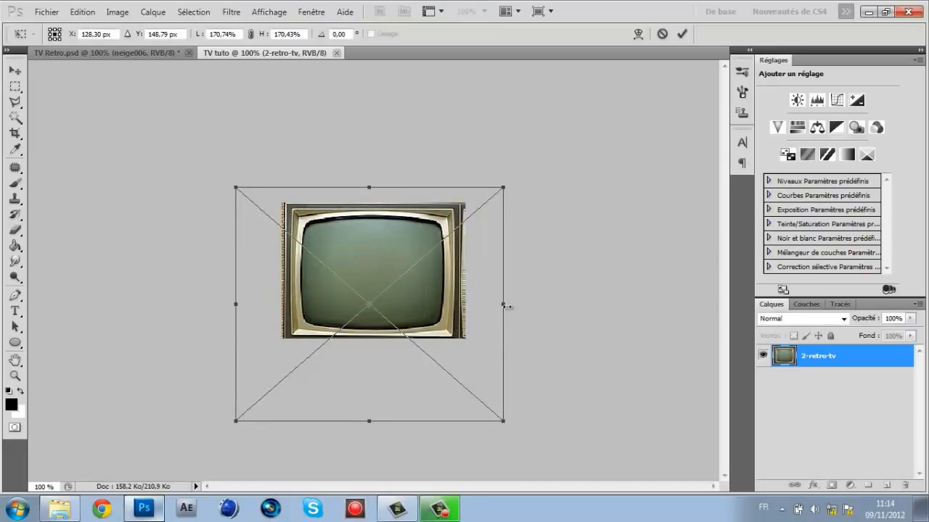
key(Return)
Step: Nudge the television layer up by one pixel with the Move tool
key(ctrl+plus)
key(ctrl+plus)
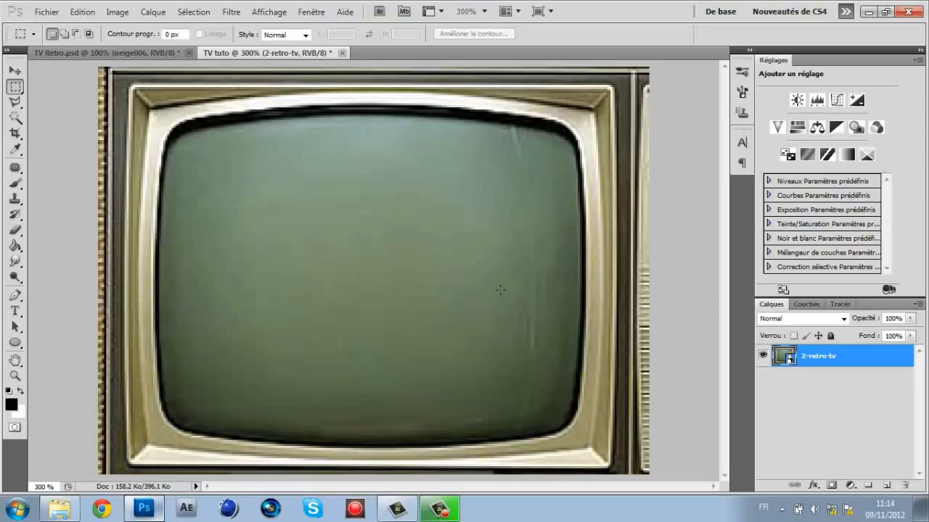
click(15, 69)
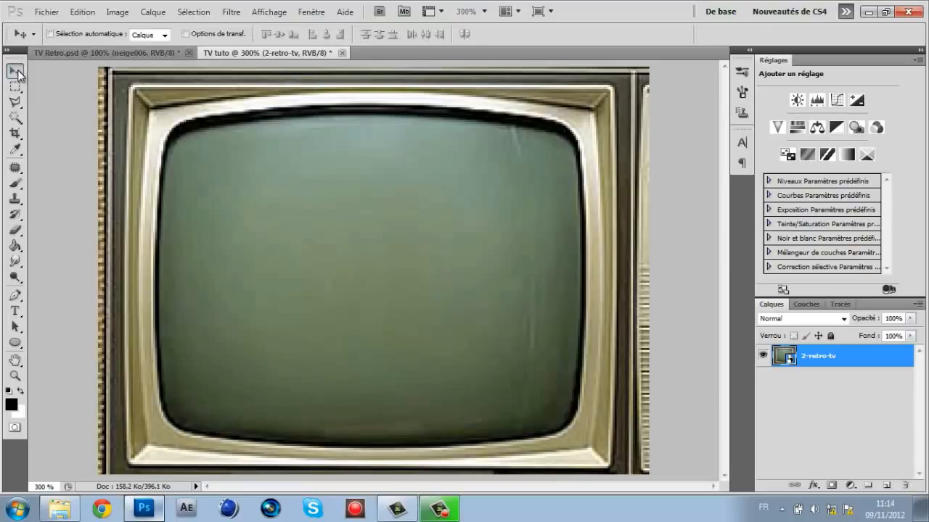
key(Up)
key(Up)
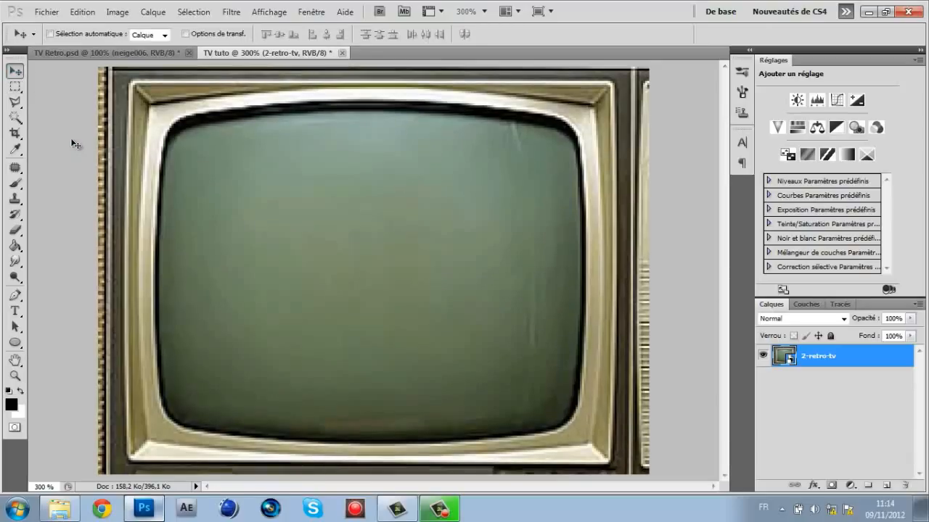
key(Down)
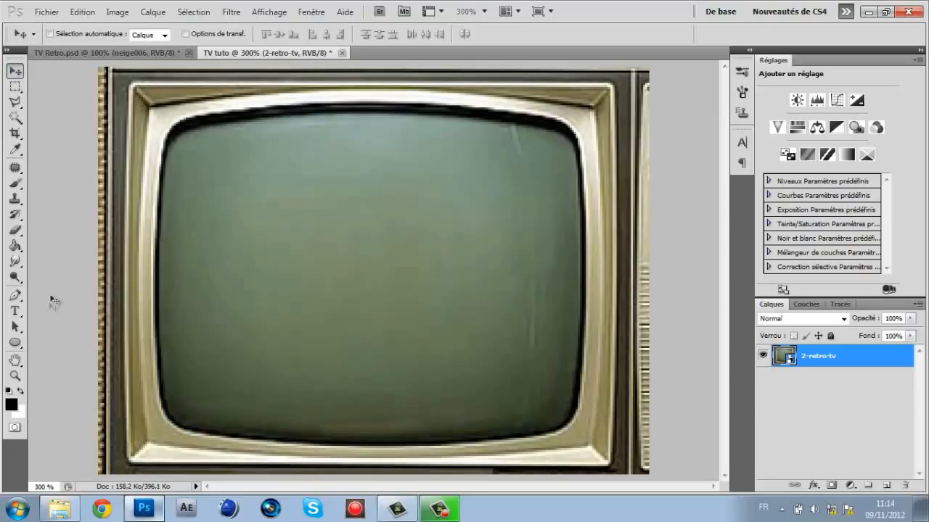
Step: Duplicate the 2-retro-tv layer, hide the original and make the copy the active layer
click(19, 304)
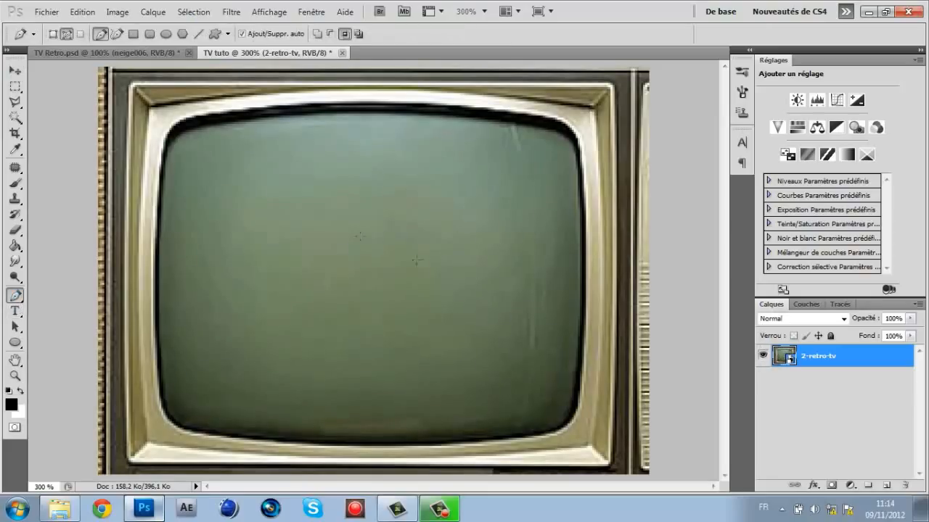
key(ctrl+j)
click(850, 381)
click(846, 356)
click(850, 381)
click(764, 380)
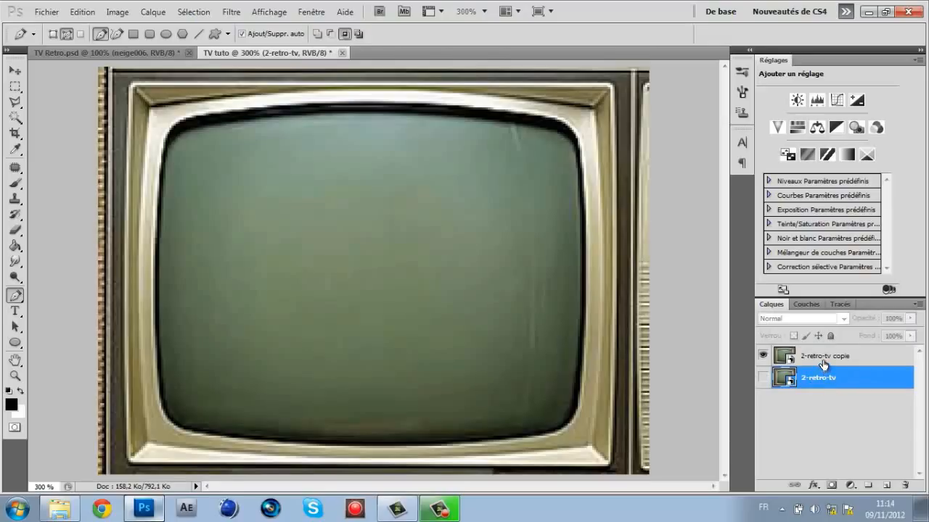
click(867, 358)
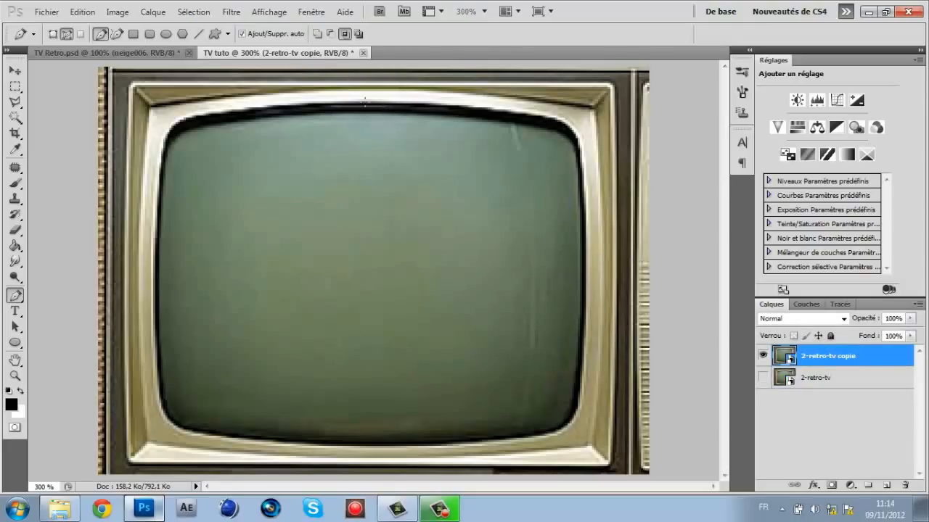
Step: Trace a closed curved Pen path along the outer black edge of the television's glass screen
drag(559, 122, 574, 135)
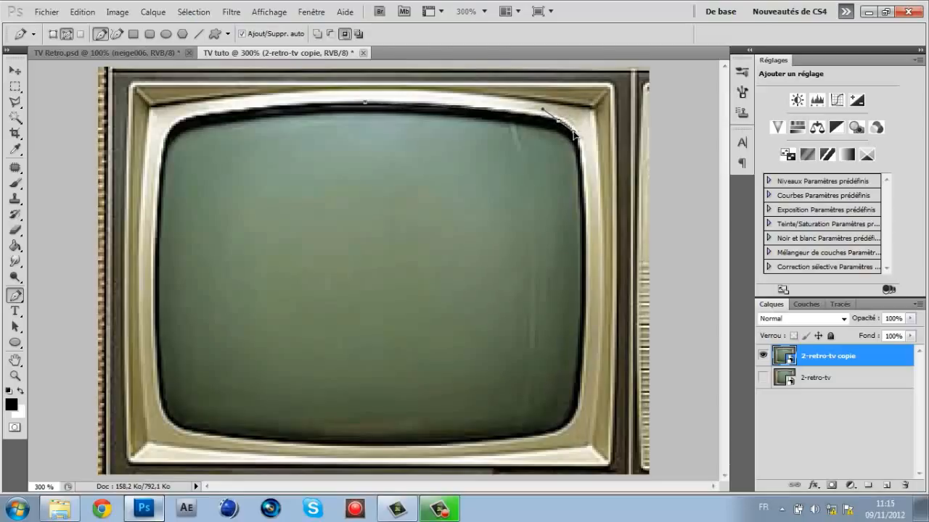
drag(582, 319, 580, 520)
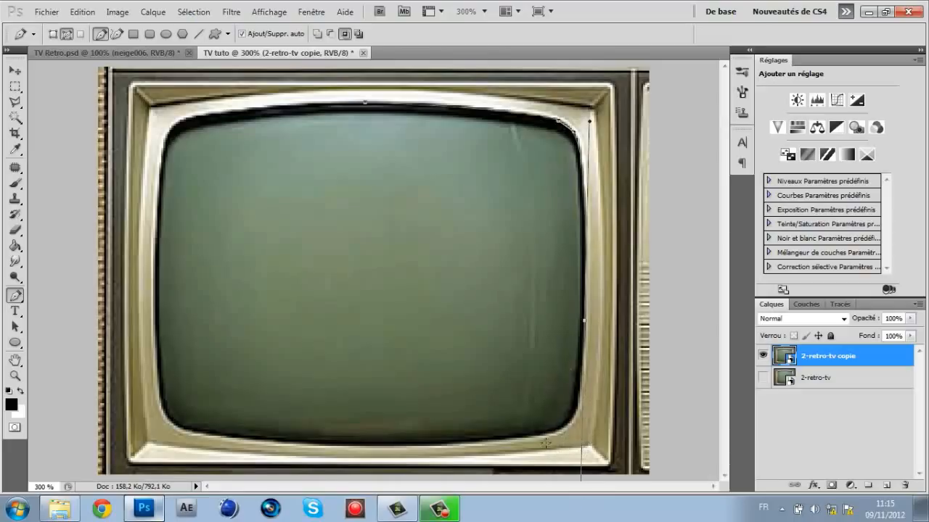
drag(546, 438, 535, 433)
key(ctrl+minus)
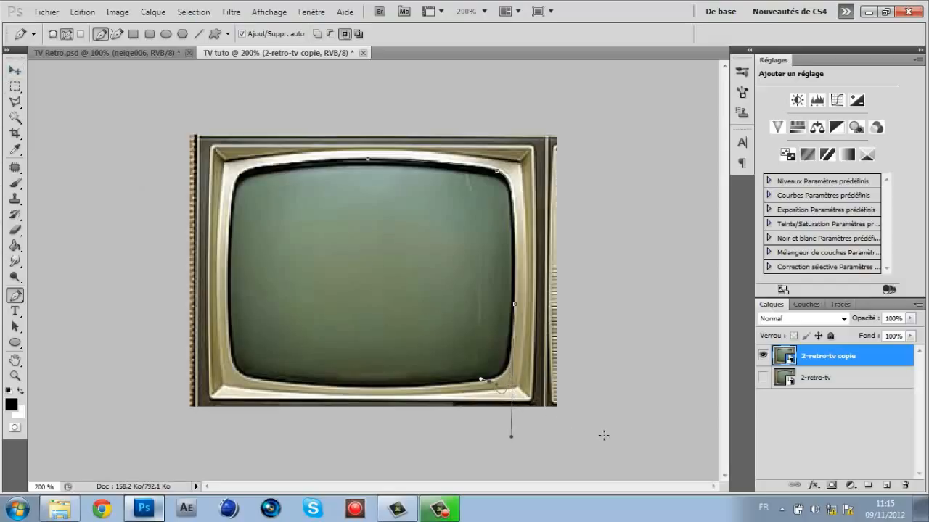
drag(511, 437, 518, 380)
mouse_move(276, 380)
mouse_down()
mouse_move(263, 370)
mouse_move(257, 379)
mouse_up()
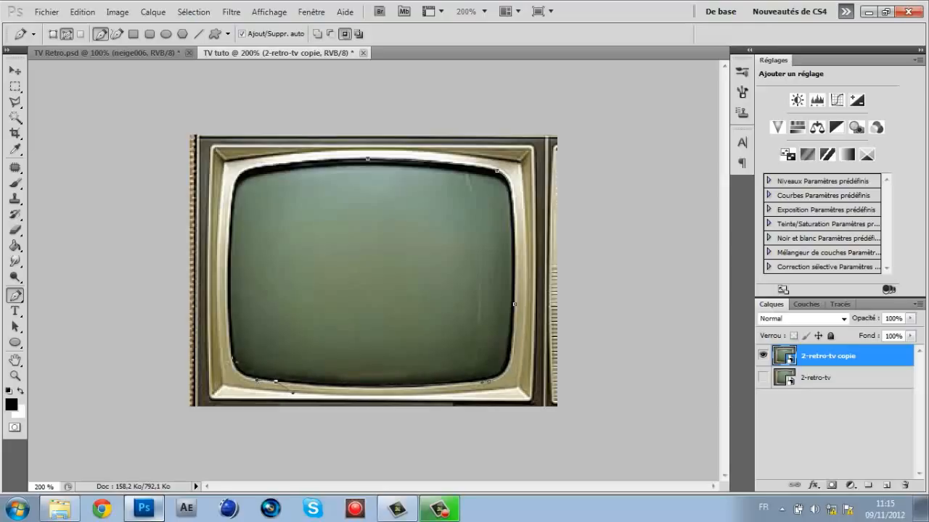
click(233, 357)
drag(233, 197, 281, 169)
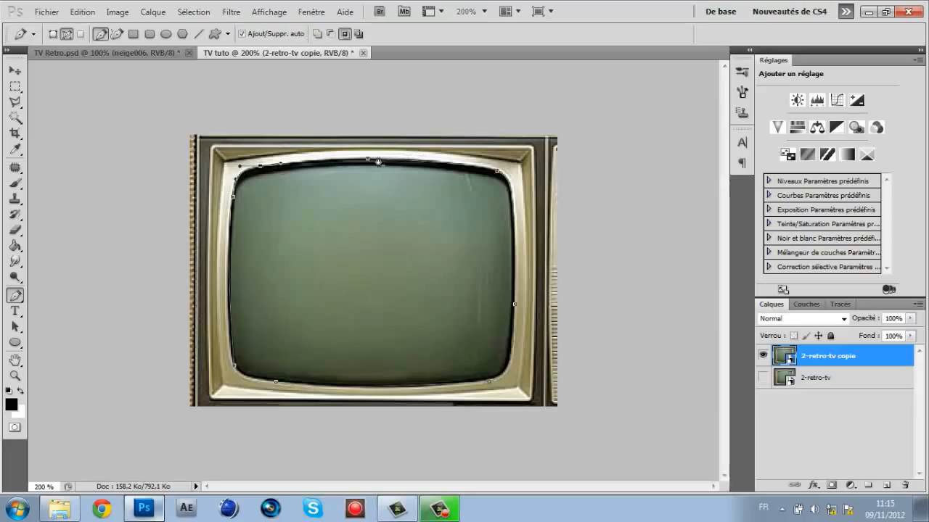
ctrl+click(367, 159)
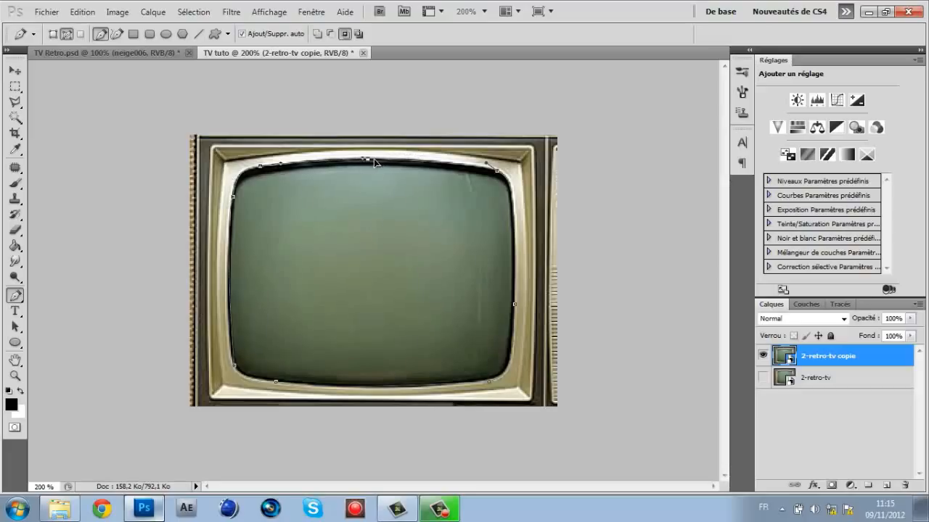
Step: Convert the screen path into a new selection with a 0-pixel radius and invert that selection
right_click(409, 262)
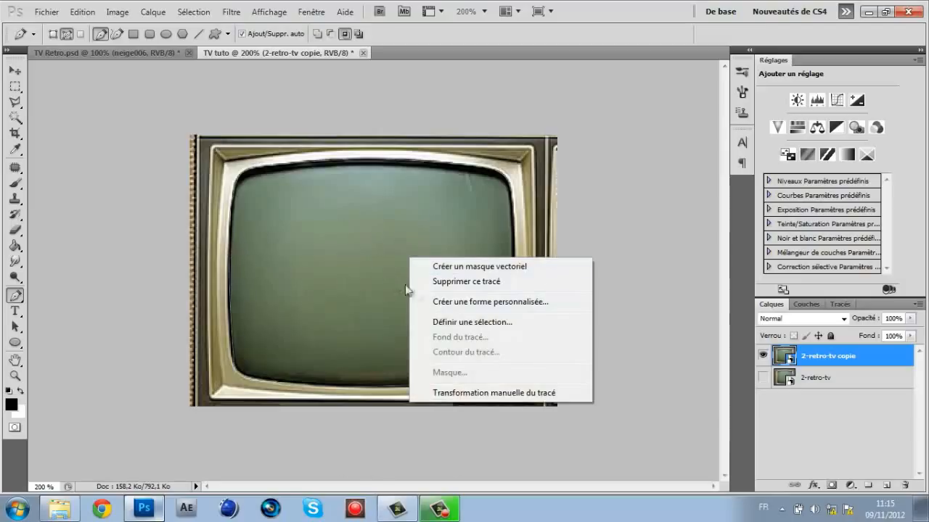
click(447, 322)
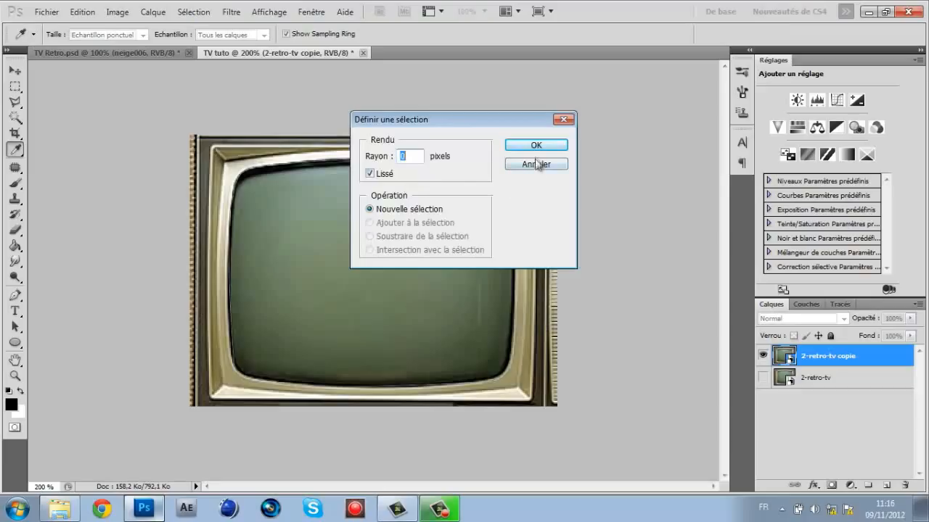
click(555, 146)
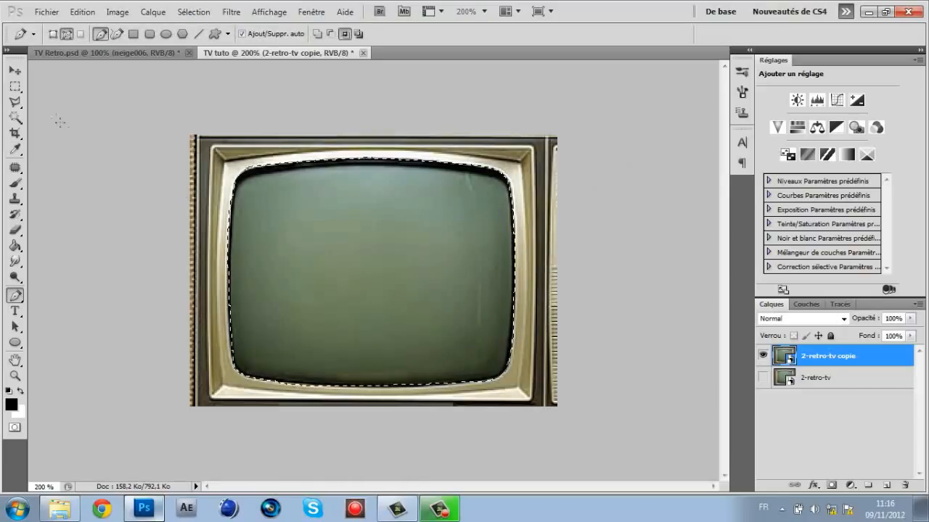
click(15, 117)
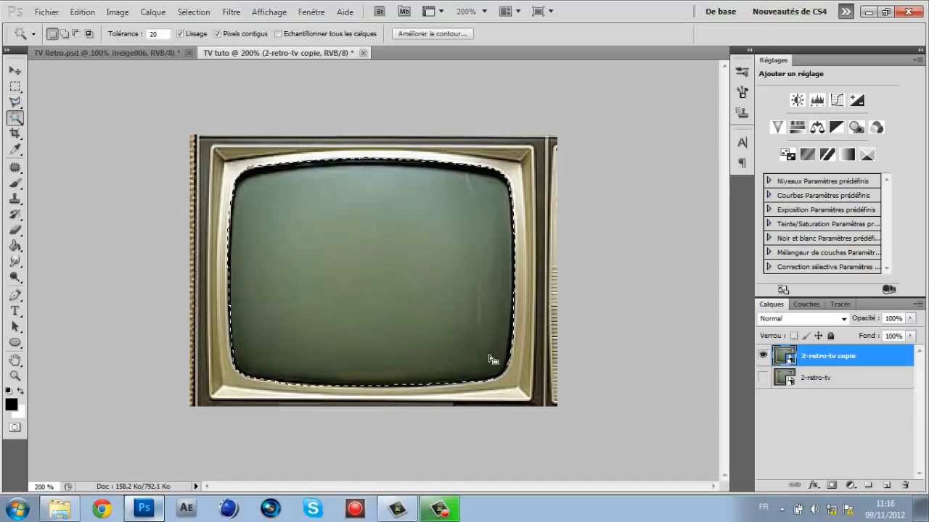
right_click(396, 269)
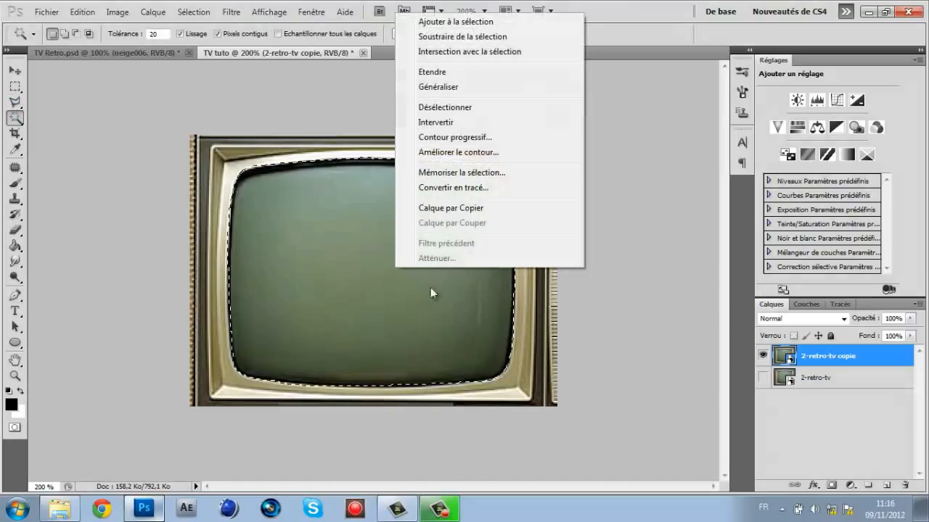
click(473, 122)
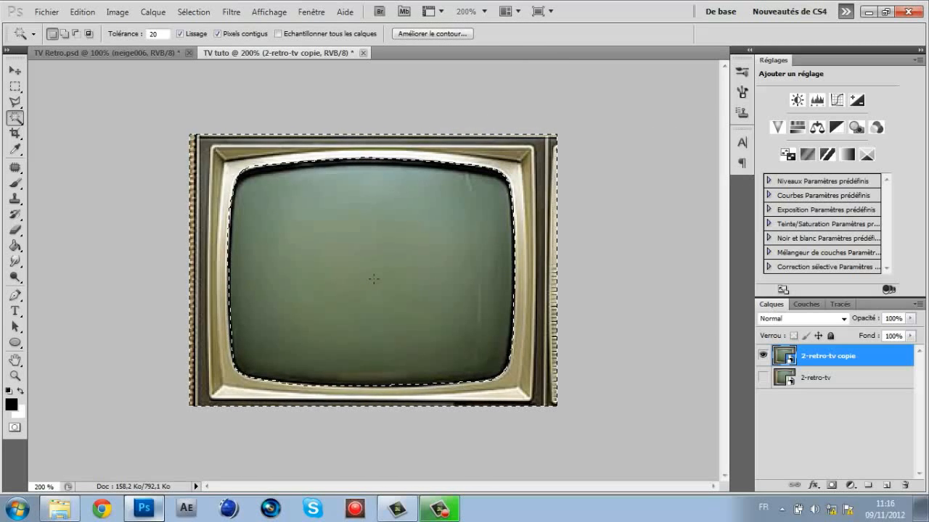
Step: Rasterize the 2-retro-tv copie layer, delete the frame around the glass screen and deselect
key(Delete)
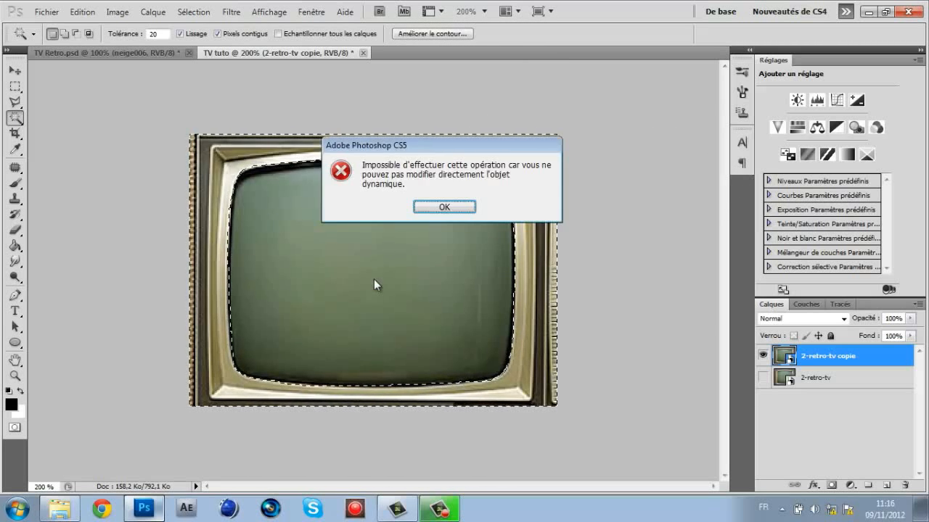
click(440, 207)
right_click(859, 354)
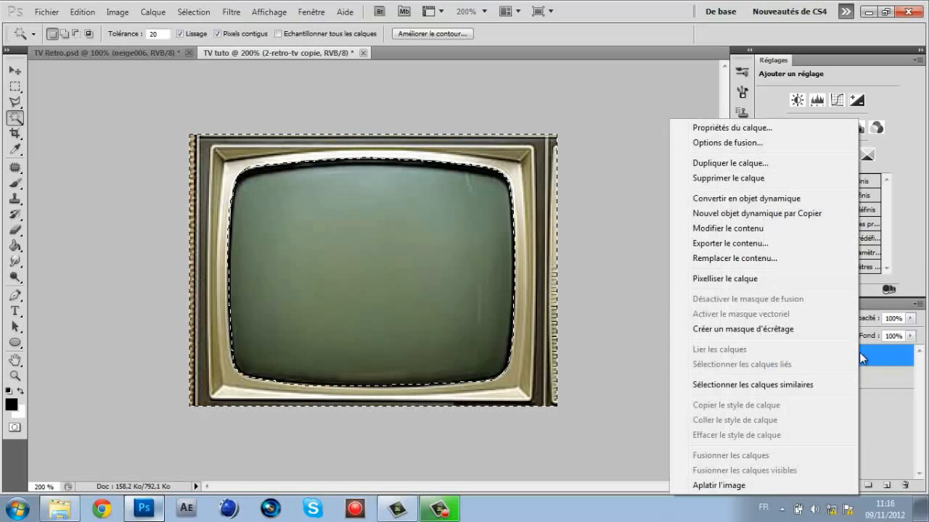
click(785, 276)
key(Delete)
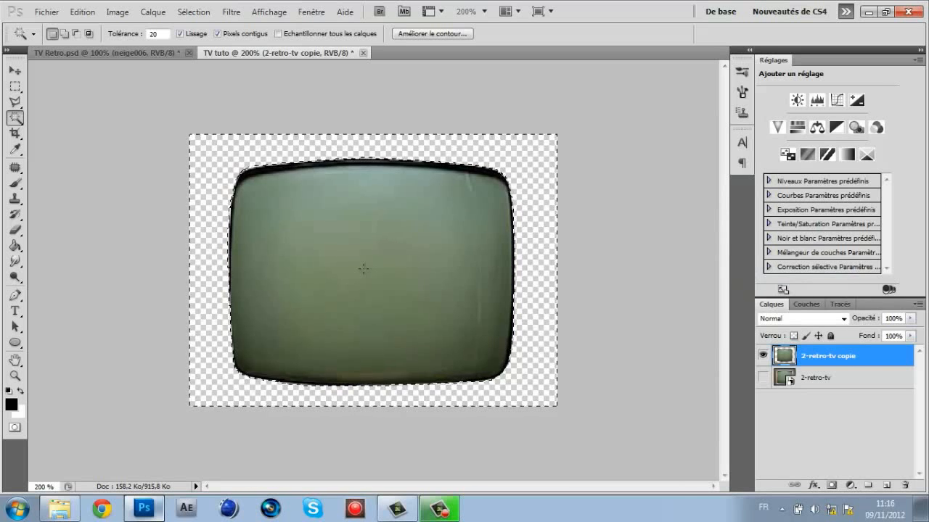
key(ctrl+d)
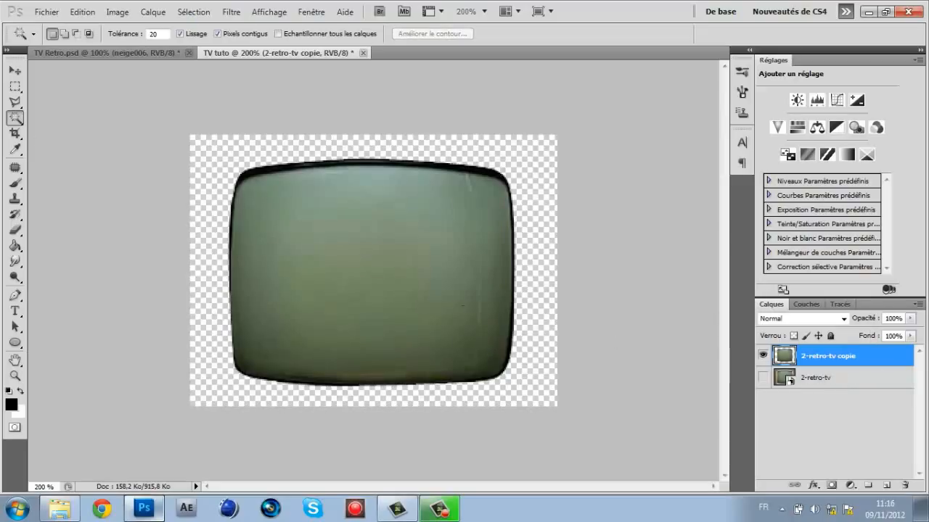
Step: Add a new layer beneath the cut-out screen layer and name it "fond"
click(887, 485)
drag(853, 363, 811, 386)
double_click(813, 380)
text(fond)
key(Return)
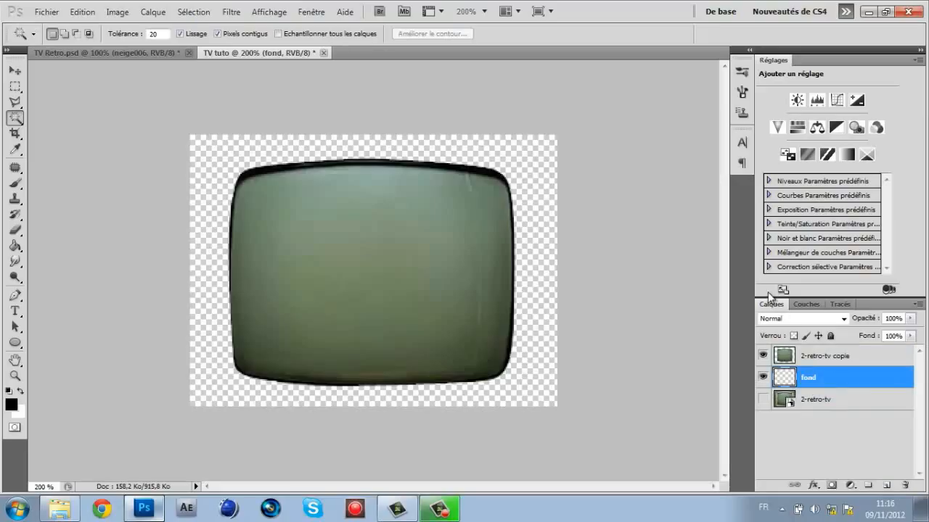
Step: Load the cut-out screen's outline from the 2-retro-tv copie layer, invert the selection, fill it with black on the fond layer and deselect
ctrl+click(785, 355)
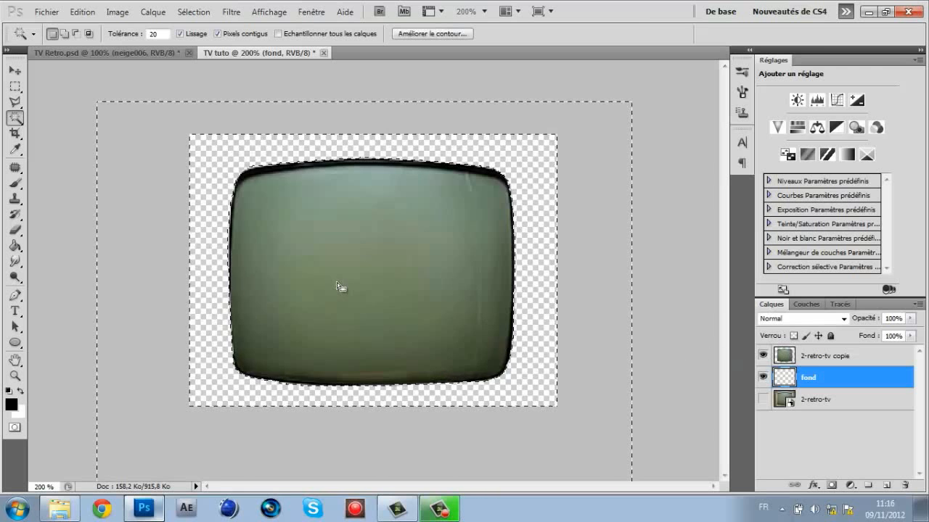
right_click(359, 170)
click(423, 278)
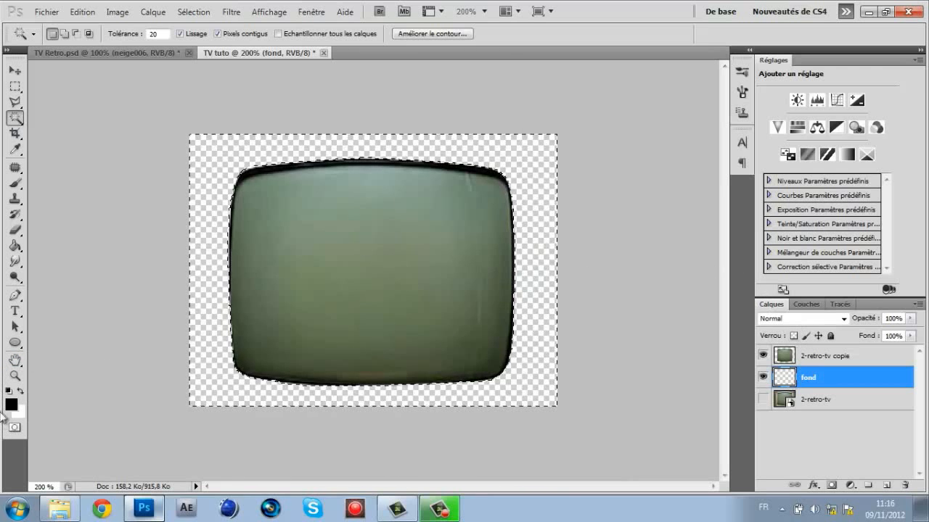
click(11, 404)
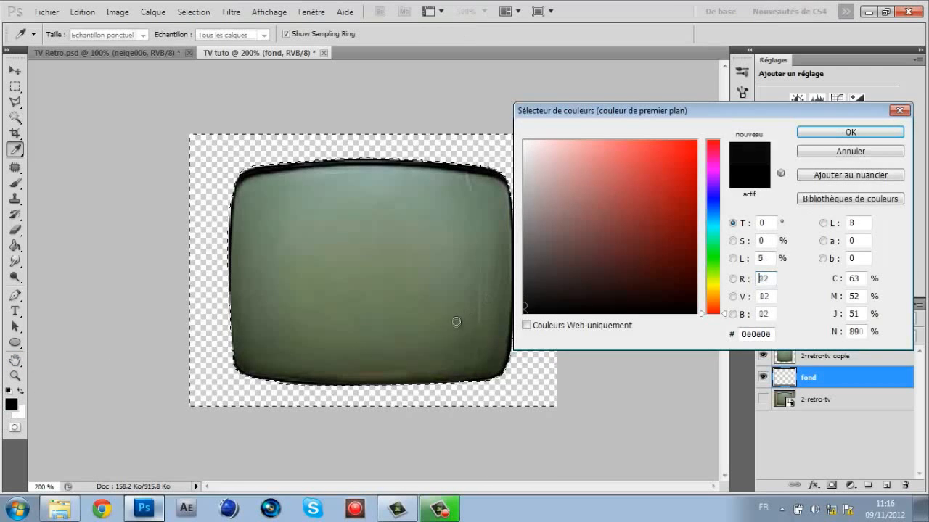
click(849, 134)
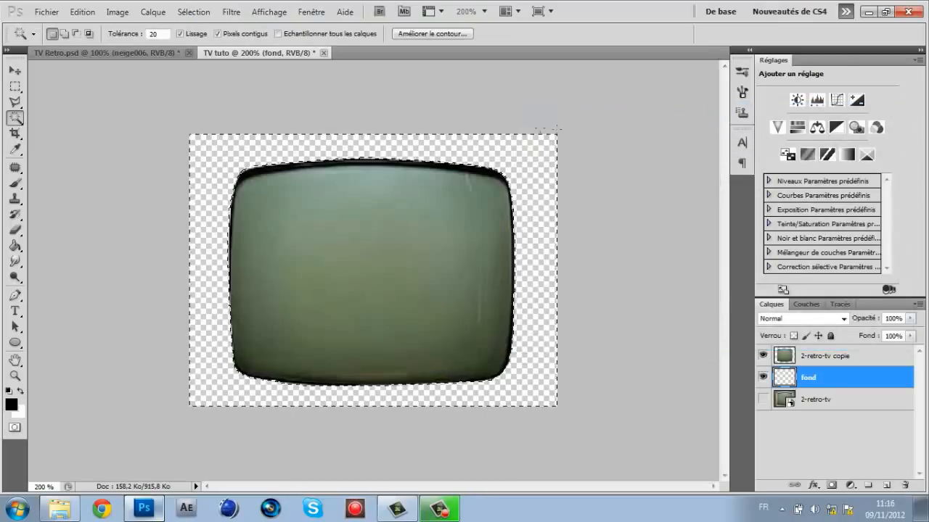
key(alt+BackSpace)
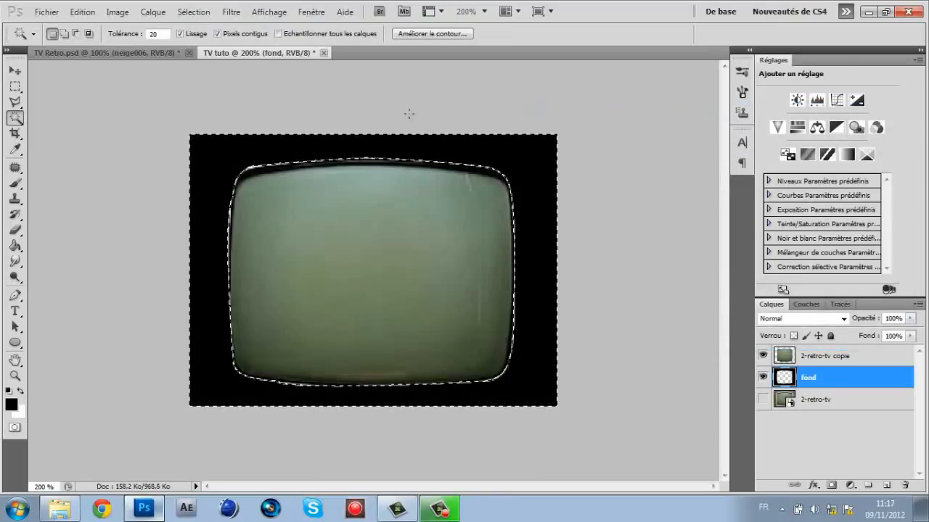
key(ctrl+d)
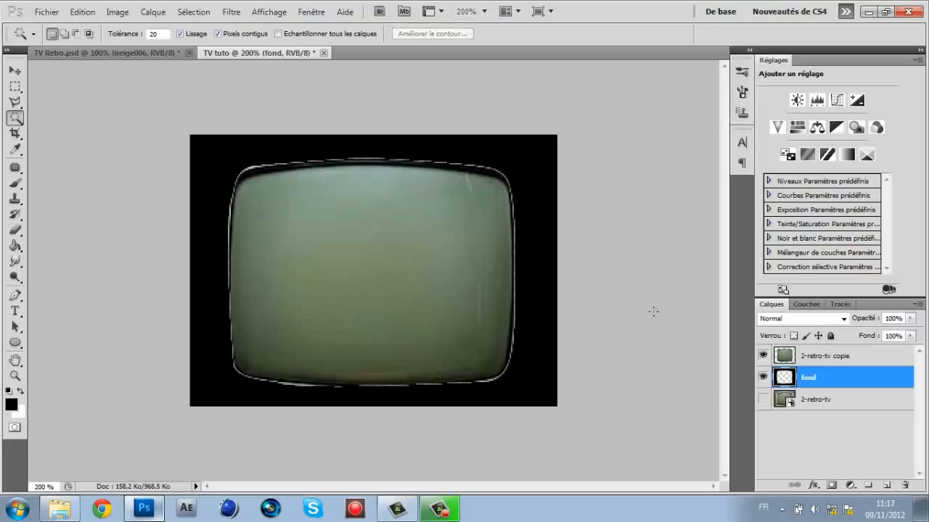
Step: Set the blending mode of the 2-retro-tv copie layer to Produit
click(824, 359)
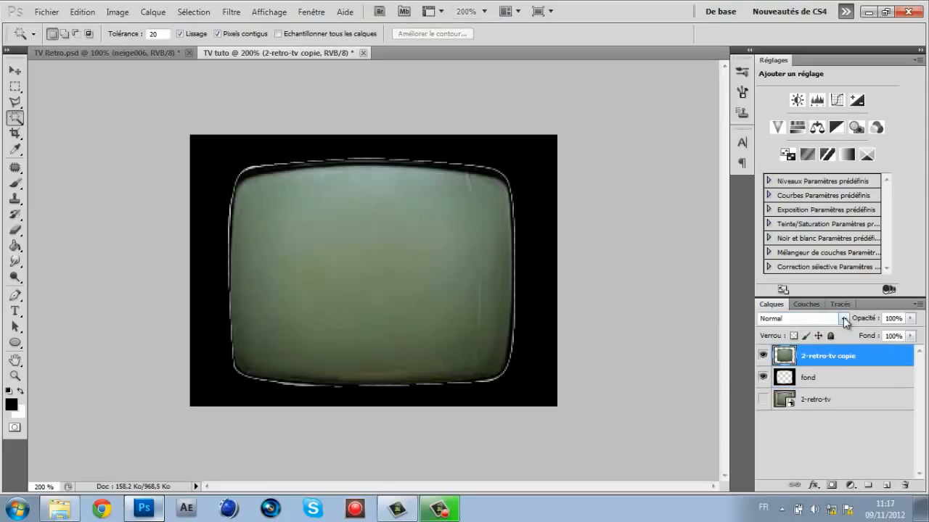
click(843, 319)
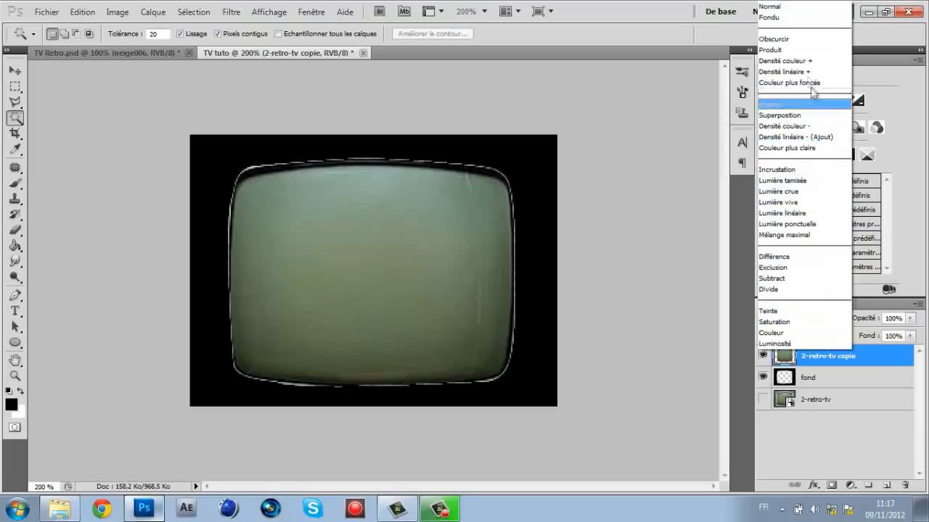
click(794, 49)
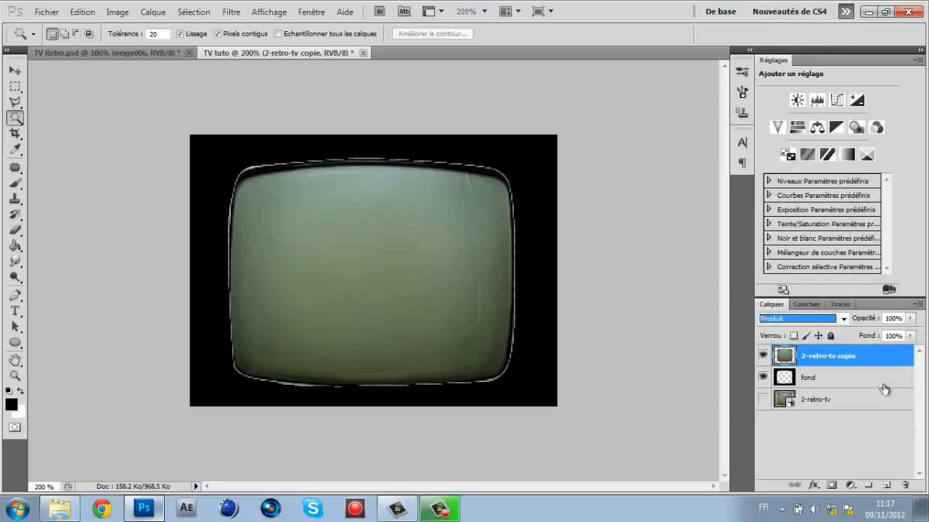
Step: Add a black Lueur externe effect to the fond layer with its blending mode set to Produit
click(863, 375)
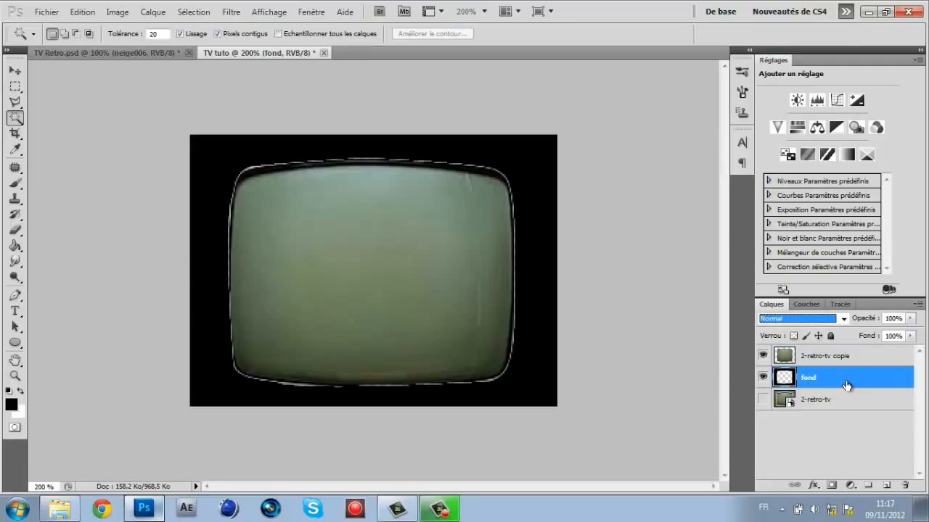
double_click(836, 386)
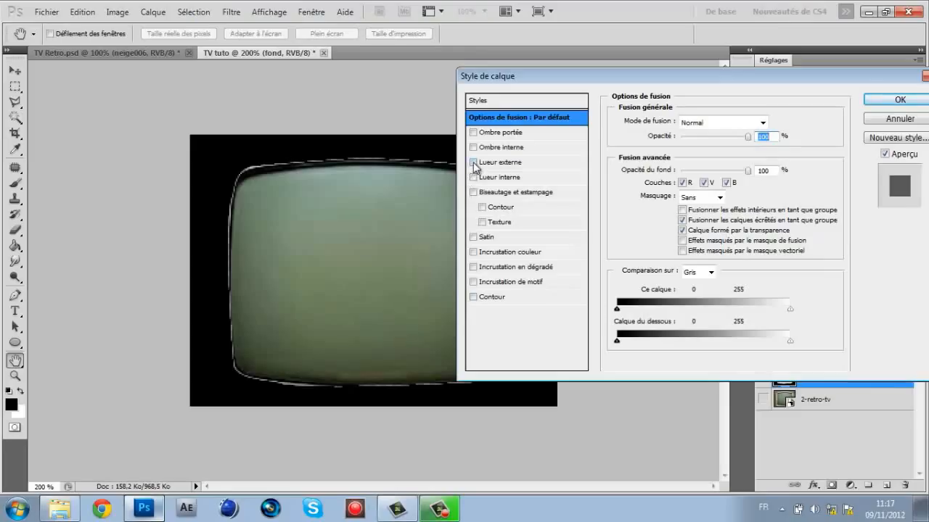
click(500, 163)
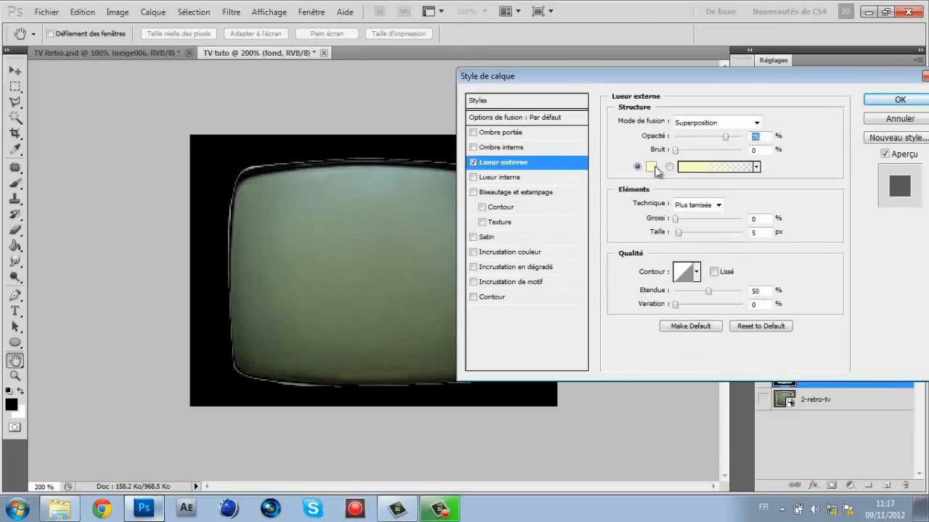
click(653, 167)
click(527, 384)
click(888, 131)
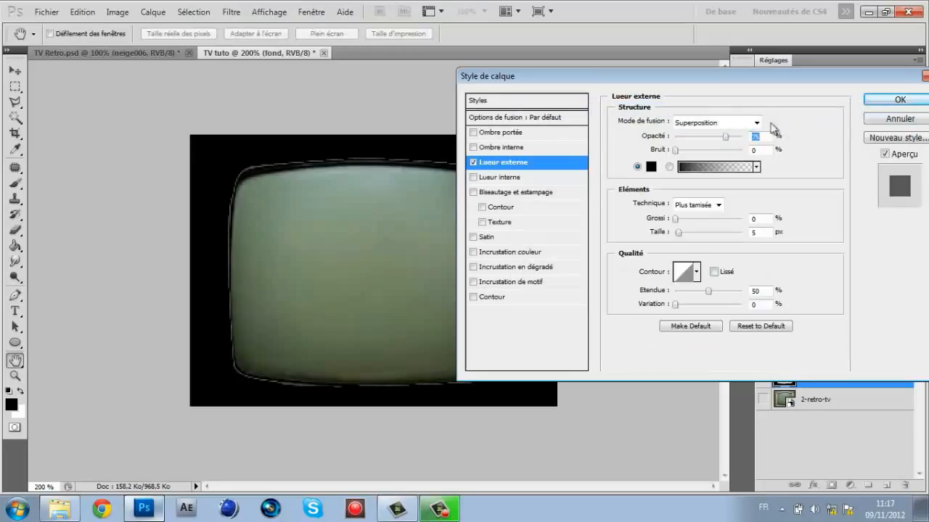
click(731, 123)
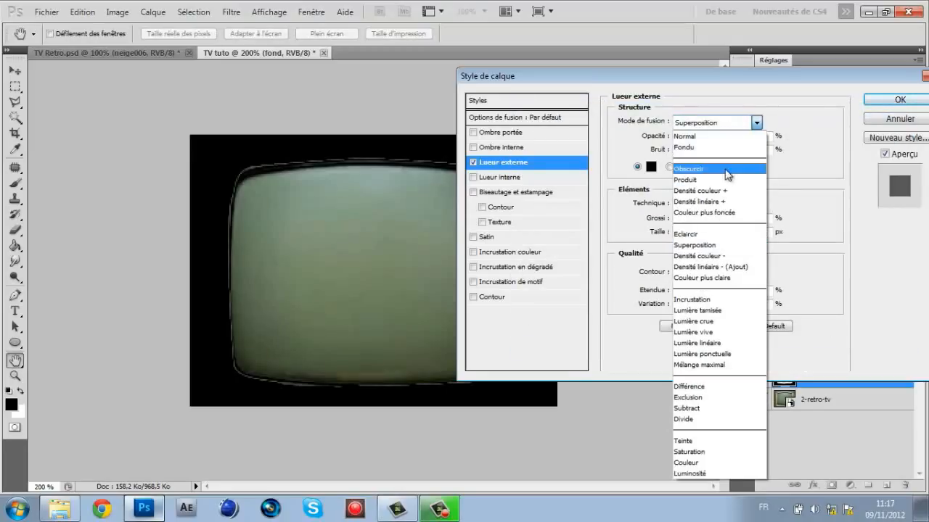
click(726, 180)
Step: Set the outer glow's opacity to 94% and its size to about 35 px, and apply the layer style
mouse_move(680, 236)
mouse_down()
mouse_move(699, 234)
mouse_move(687, 236)
mouse_up()
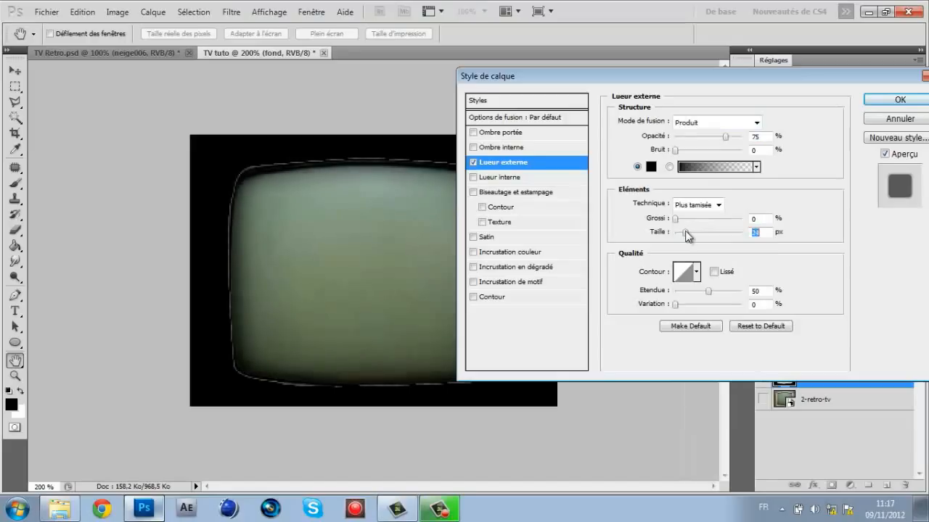
mouse_move(686, 236)
mouse_down()
mouse_move(701, 233)
mouse_move(687, 232)
mouse_up()
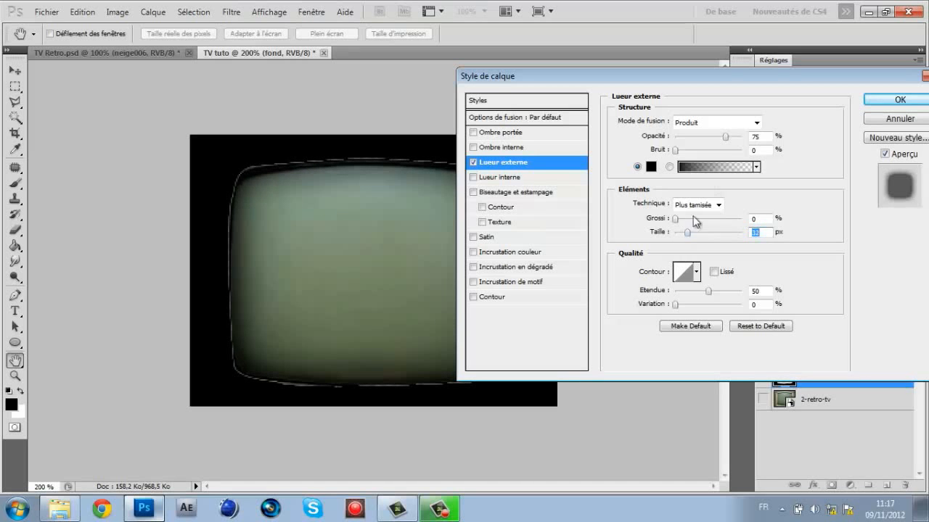
drag(725, 136, 792, 148)
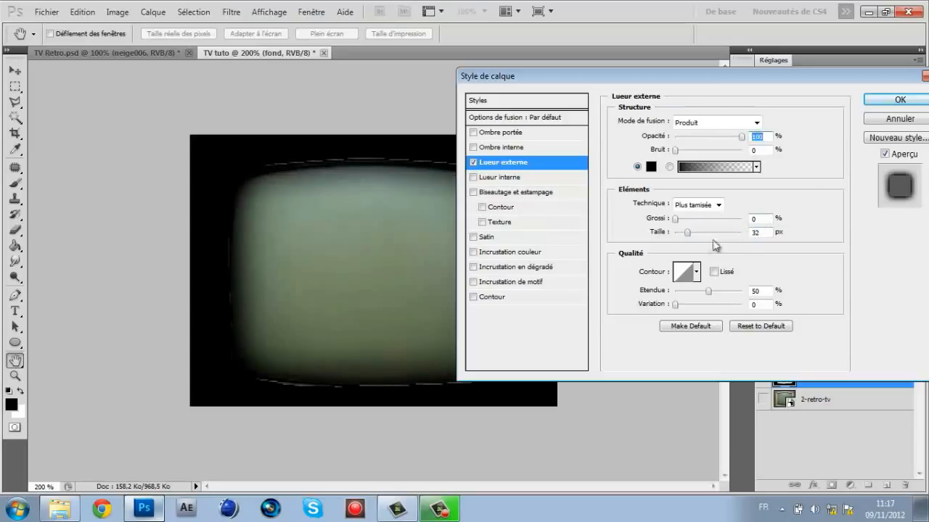
drag(740, 136, 737, 137)
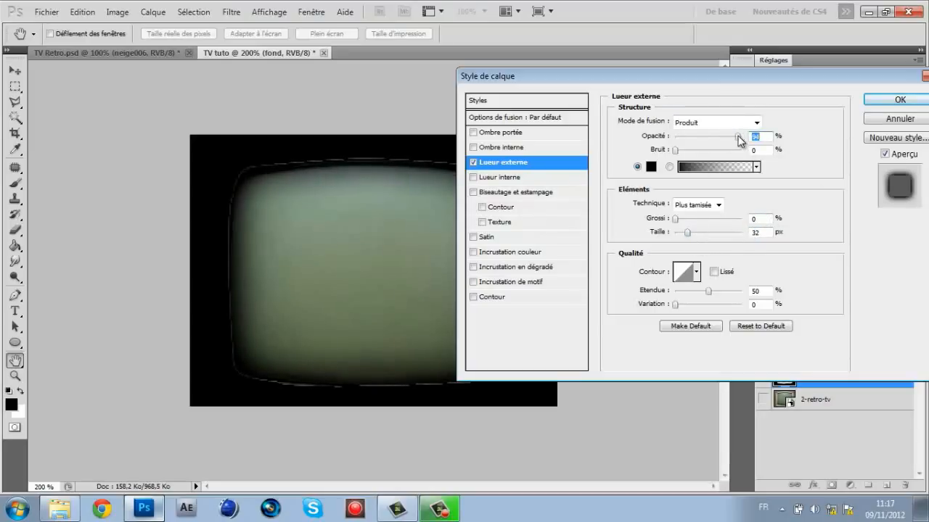
drag(688, 233, 689, 234)
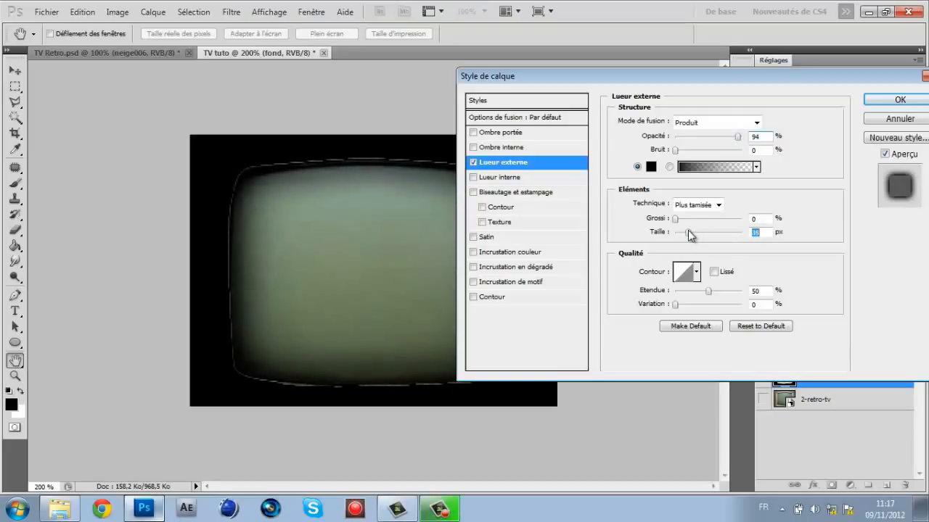
click(900, 101)
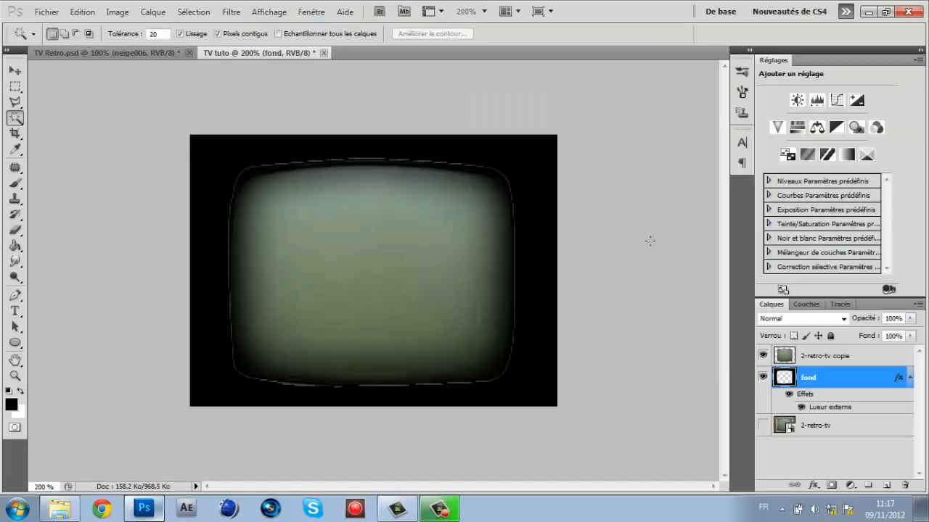
Step: Paint over the thin light outline all around the screen on the fond layer with a hard 5 px black brush
key(ctrl+plus)
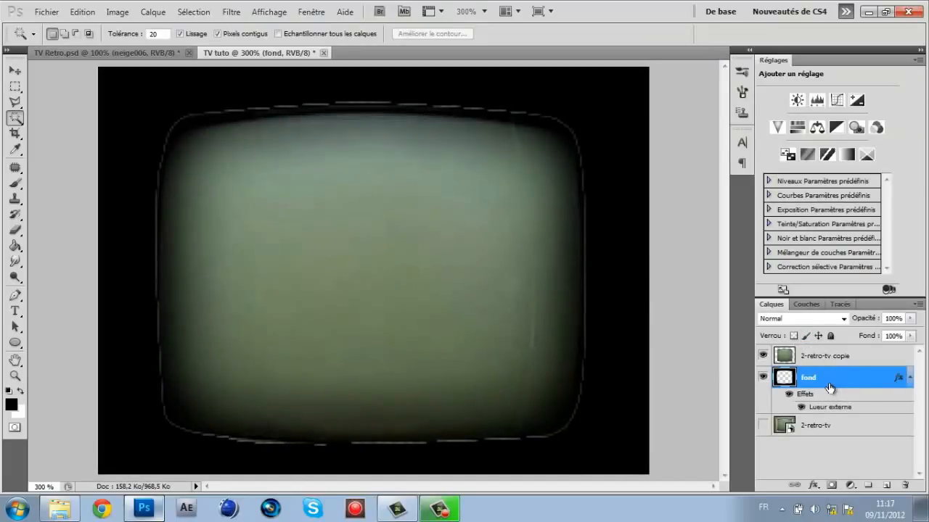
click(14, 183)
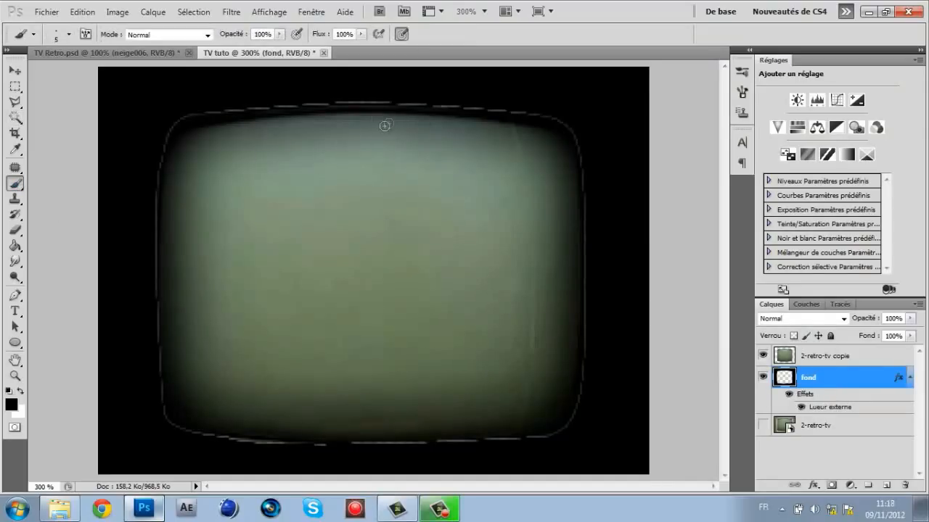
right_click(312, 138)
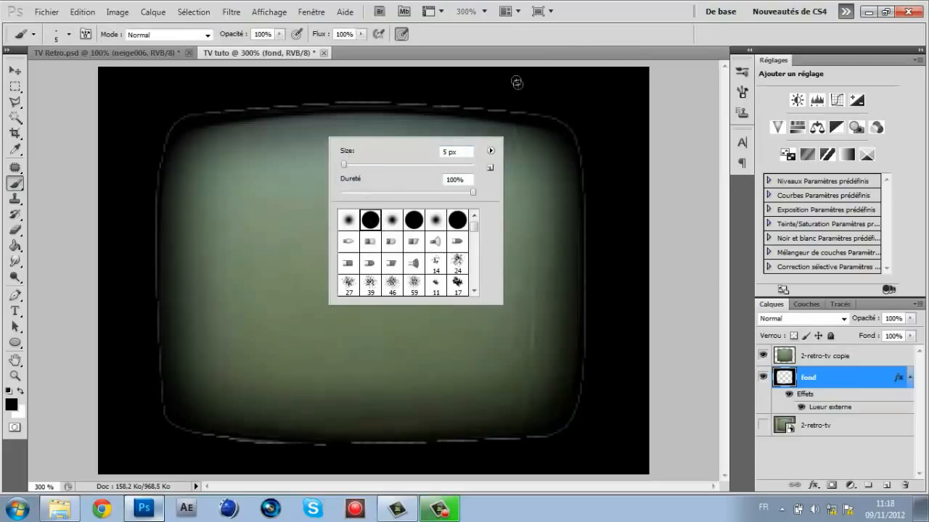
click(578, 38)
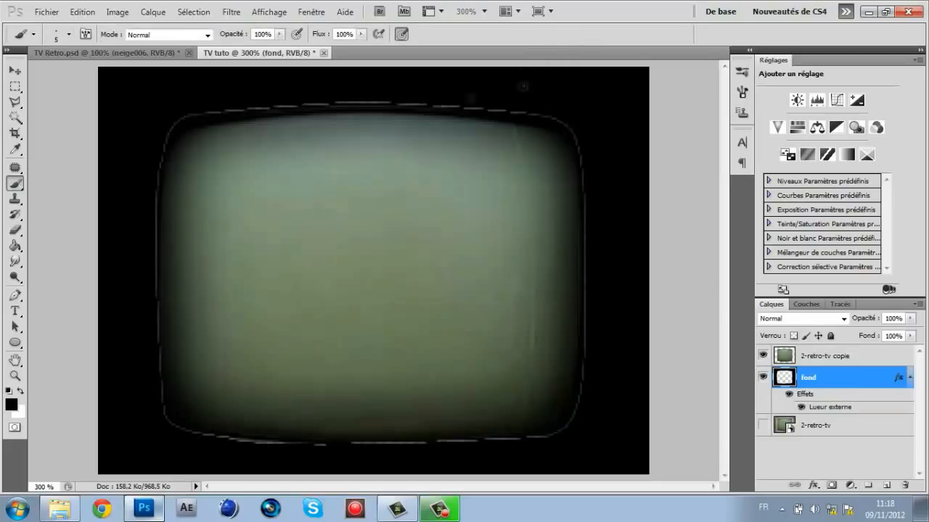
drag(182, 120, 440, 106)
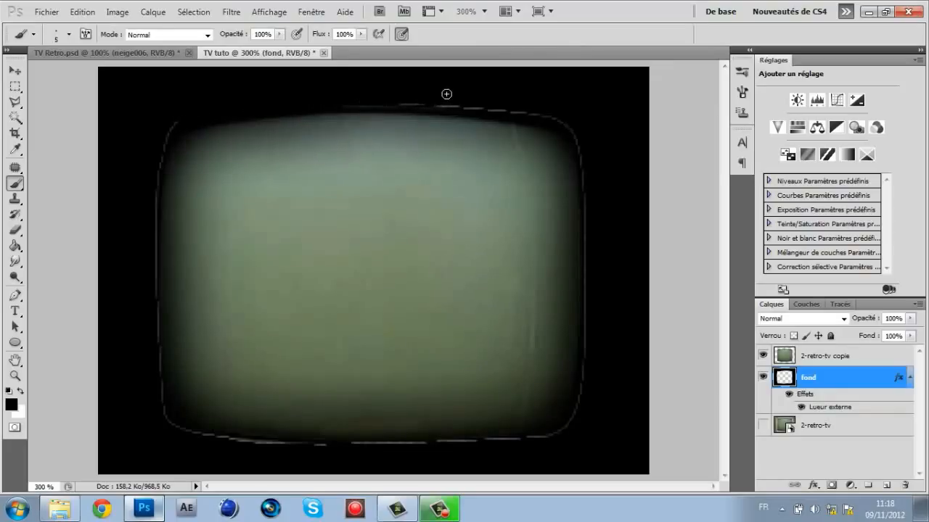
drag(412, 108, 517, 110)
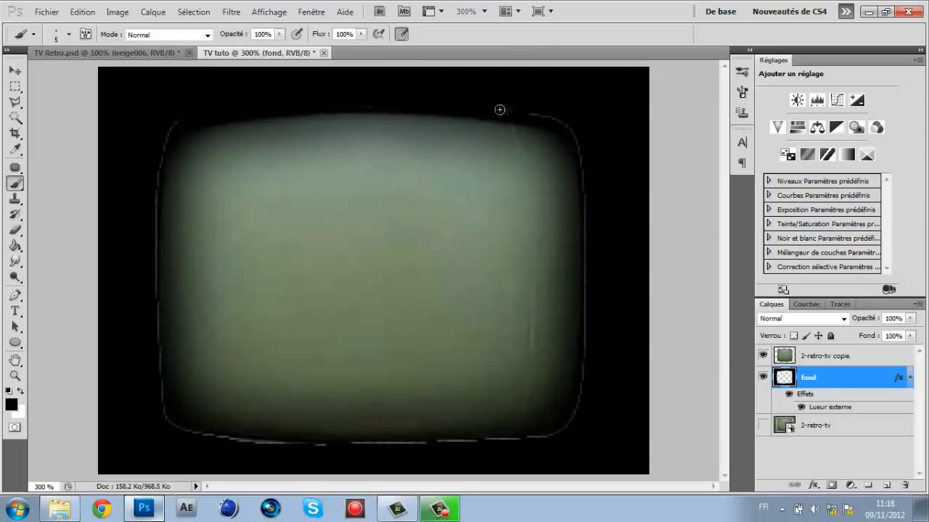
mouse_move(532, 120)
mouse_down()
mouse_move(588, 144)
mouse_move(590, 201)
mouse_up()
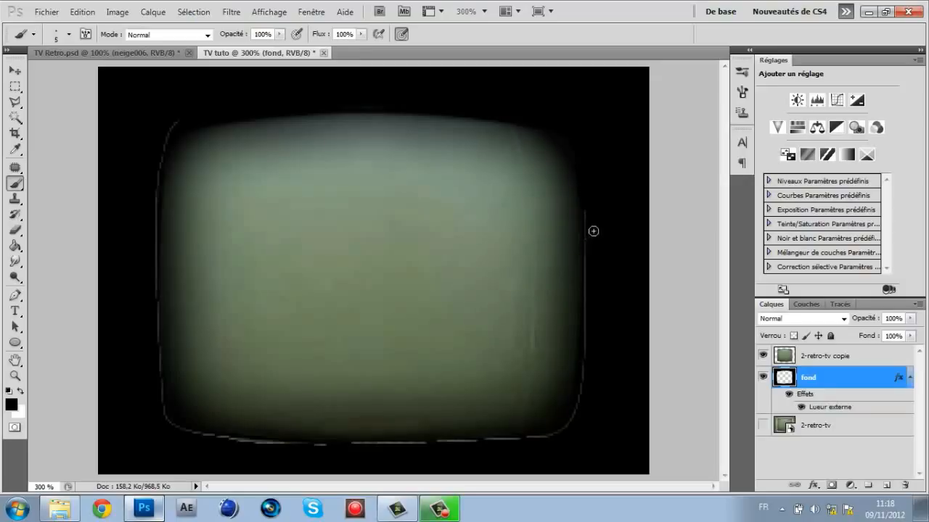
drag(583, 212, 586, 374)
drag(573, 419, 583, 377)
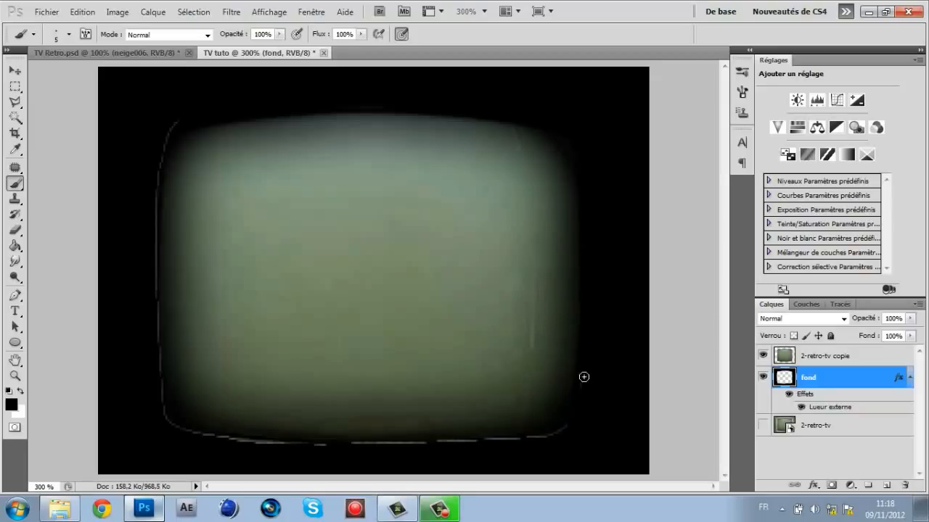
drag(441, 444, 457, 446)
mouse_move(545, 439)
mouse_down()
mouse_move(219, 440)
mouse_move(169, 422)
mouse_move(179, 432)
mouse_move(154, 403)
mouse_up()
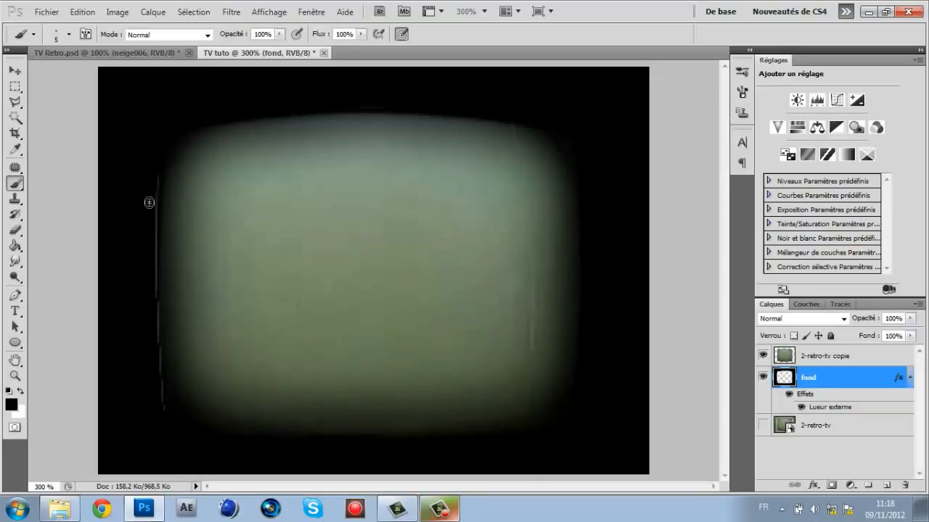
drag(164, 410, 153, 141)
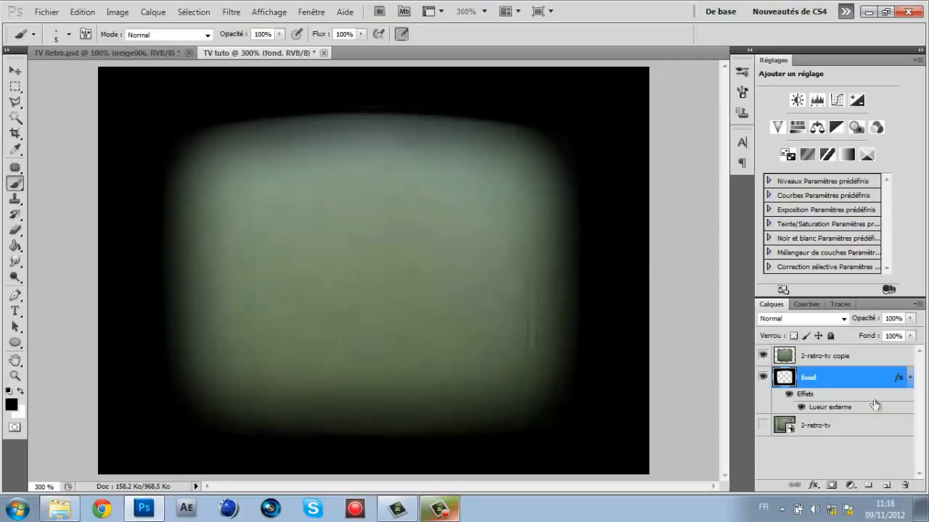
Step: Place the neige006 static noise image above the fond layer at its default fitted size
click(828, 363)
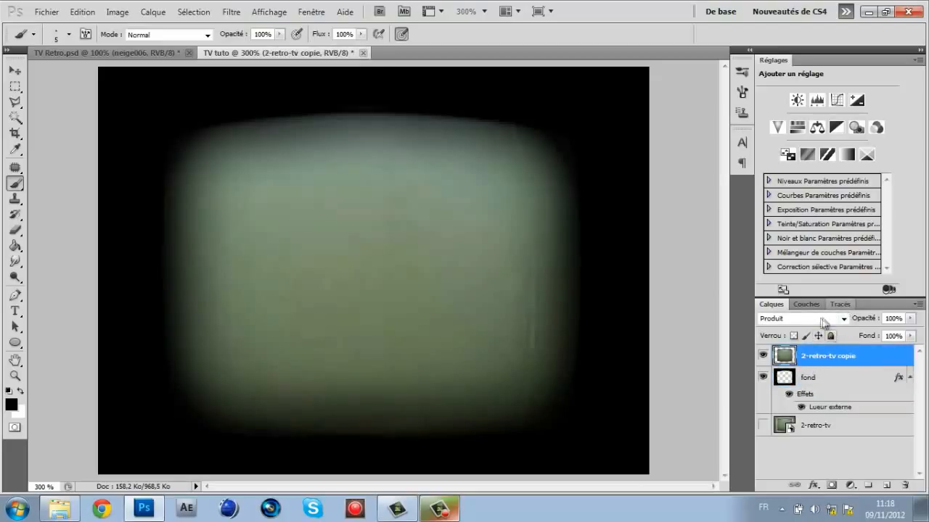
click(814, 381)
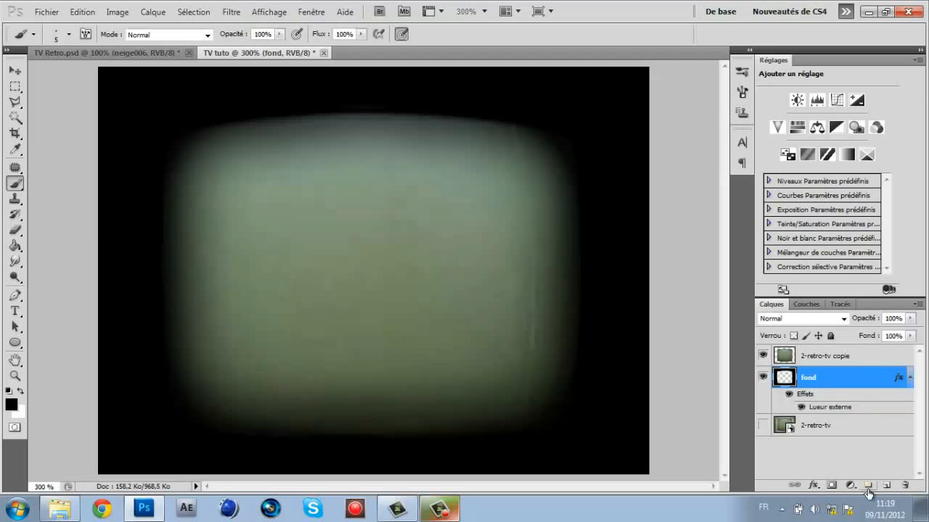
click(43, 11)
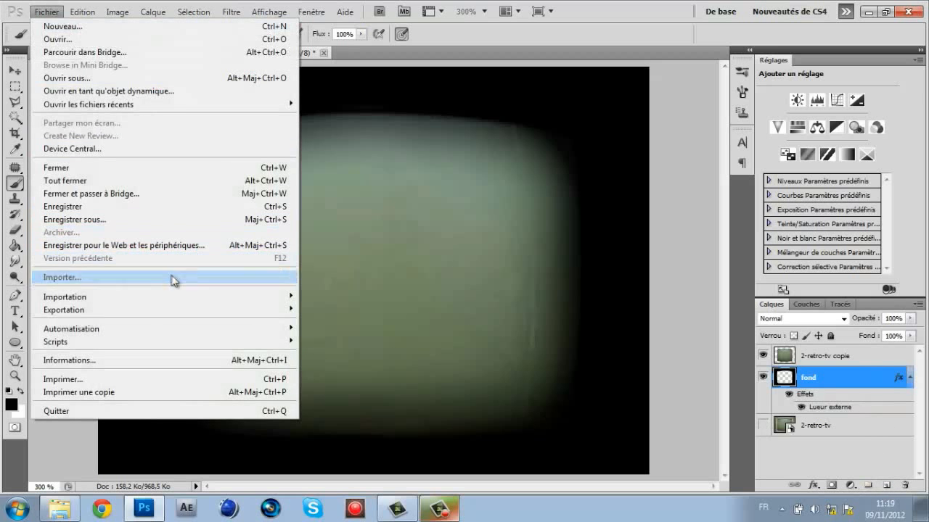
click(251, 274)
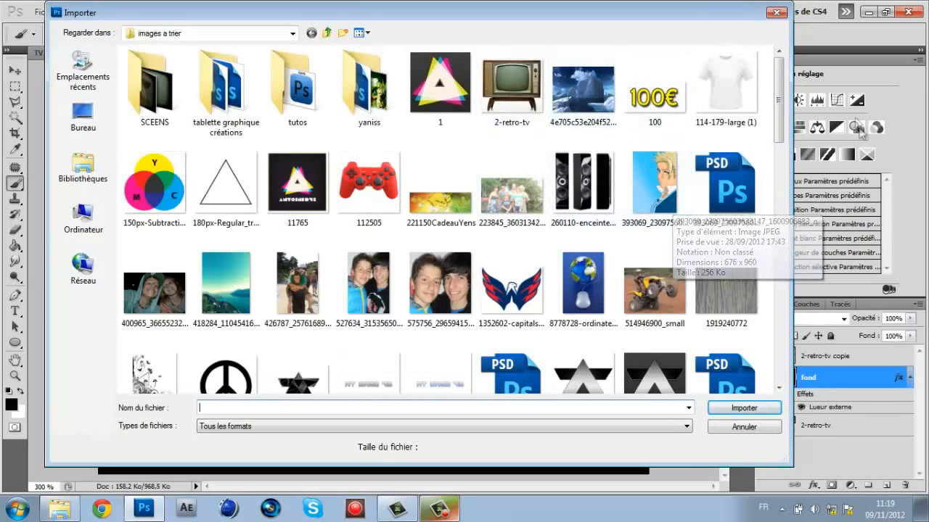
drag(777, 100, 778, 317)
double_click(595, 224)
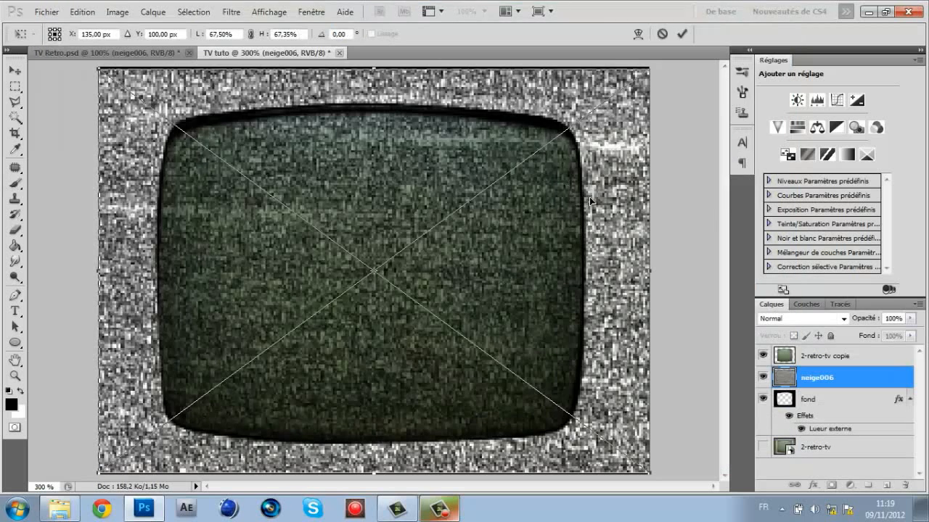
click(682, 35)
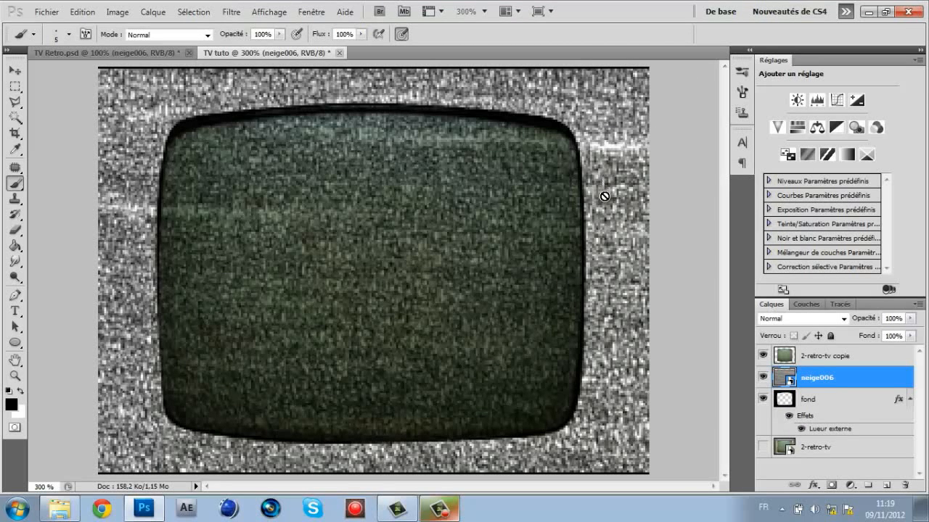
Step: Move the neige006 layer directly beneath the fond layer in the stack
click(820, 404)
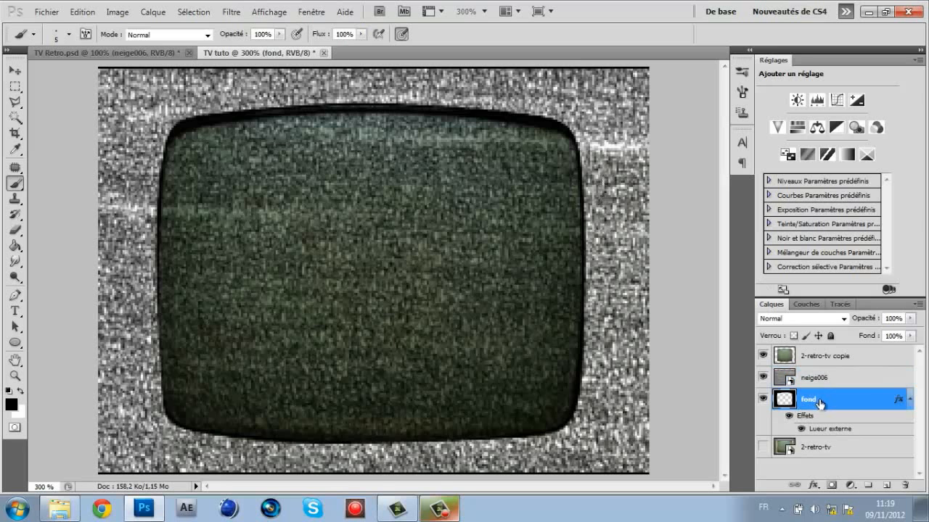
click(824, 381)
drag(836, 390, 839, 439)
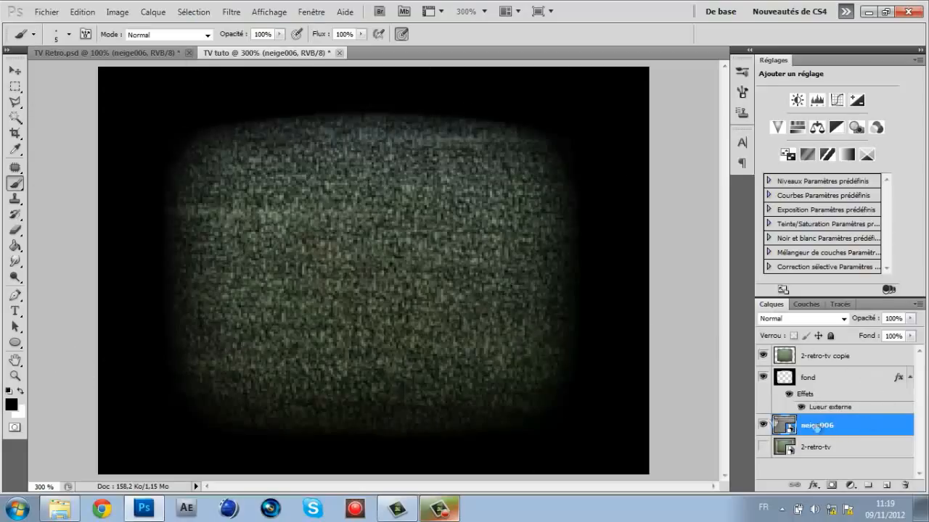
Step: Scale the neige006 layer down to about 54% and position it so the noise just covers the glass screen
key(ctrl+t)
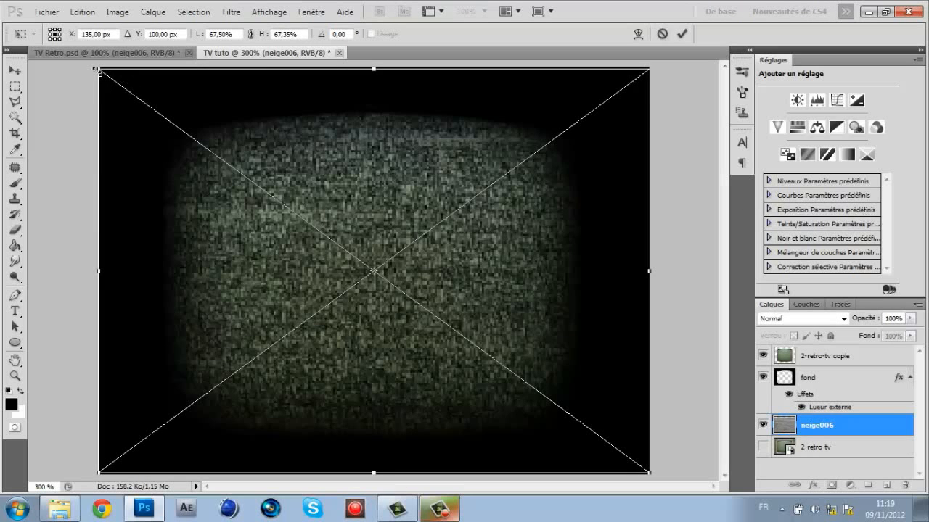
drag(108, 84, 222, 162)
drag(360, 233, 297, 195)
drag(589, 120, 597, 105)
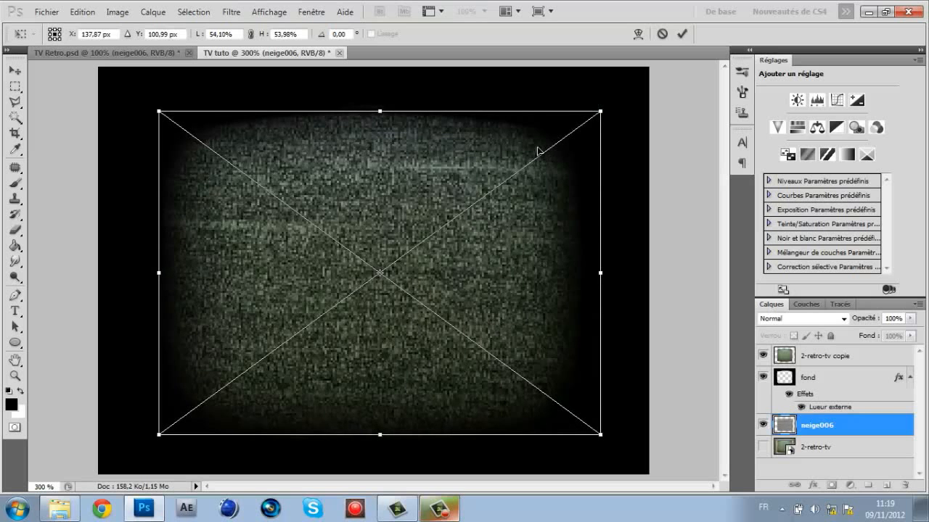
key(b)
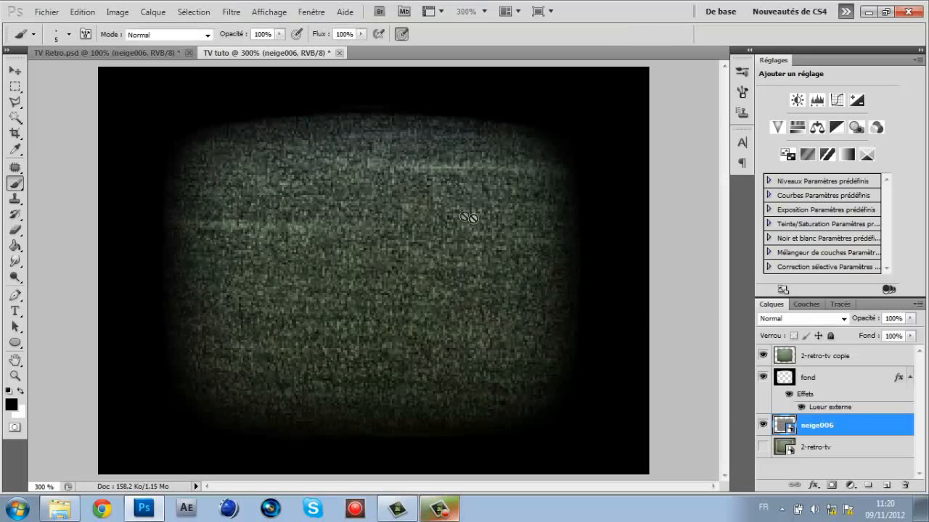
click(15, 69)
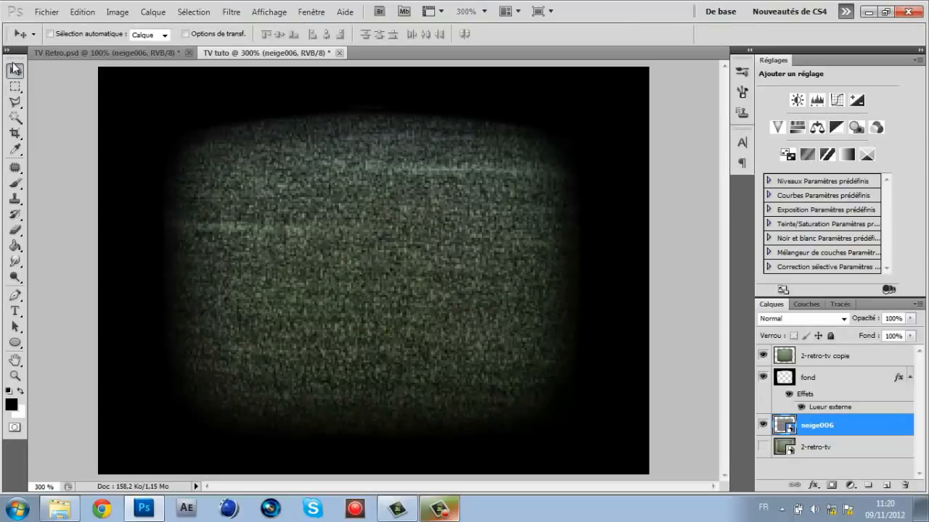
Step: Add a new layer above the fond layer and name it rayures
click(853, 381)
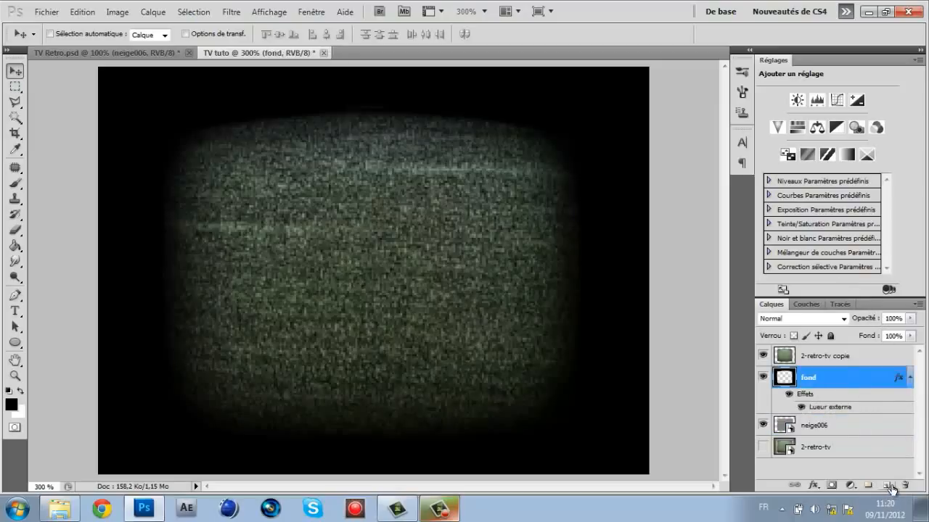
click(888, 485)
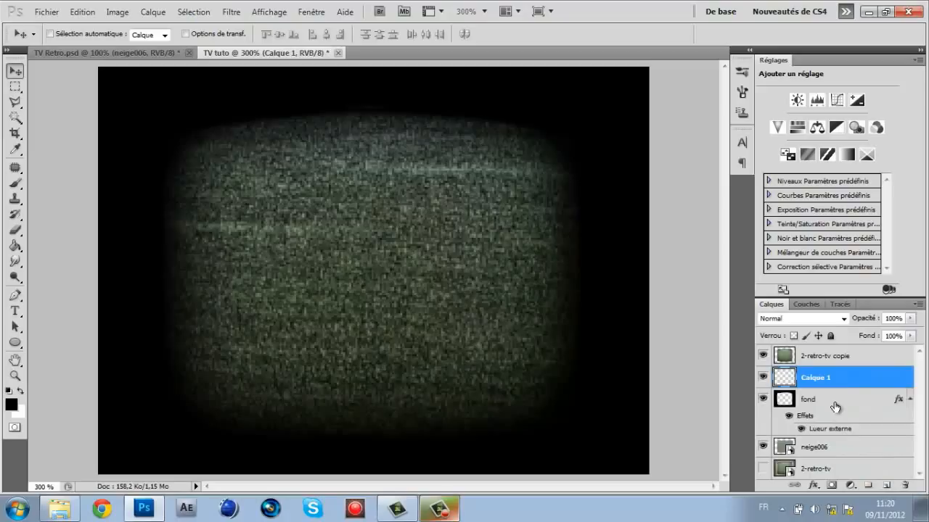
double_click(816, 378)
text(rayures)
key(Return)
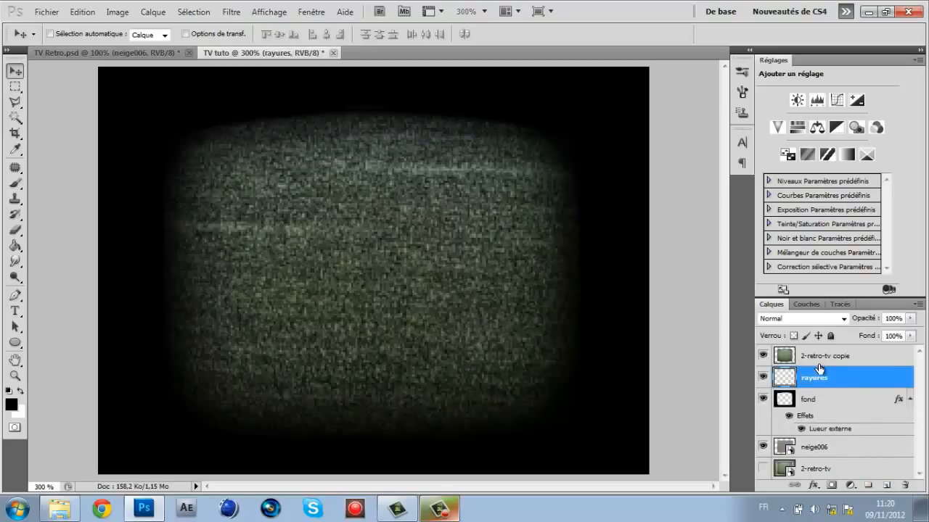
Step: Create a new transparent document 1 pixel wide and 4 pixels high at 72 pixels/pouce
click(45, 12)
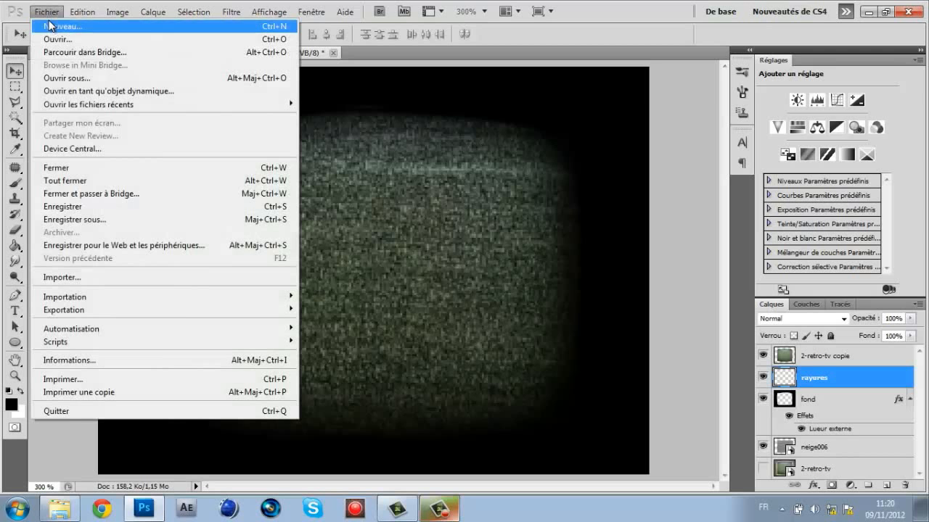
click(40, 26)
drag(399, 176, 353, 177)
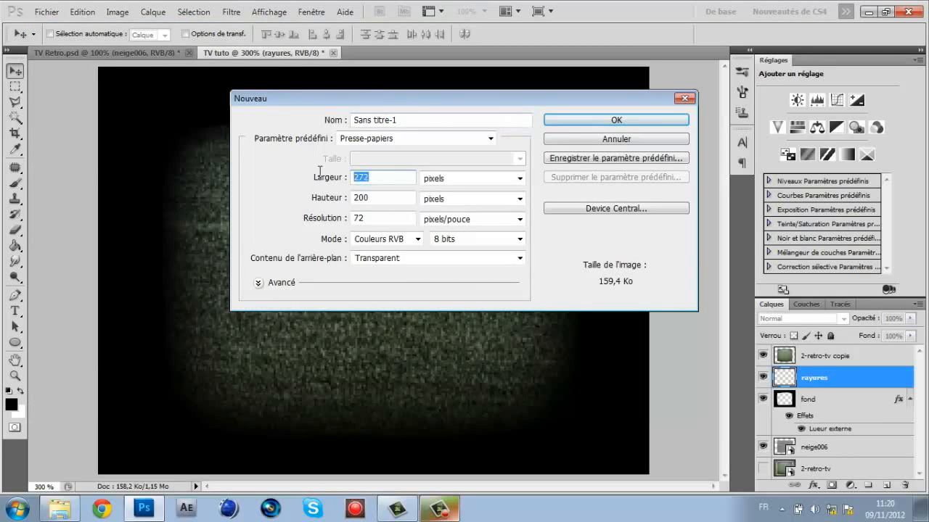
text(1)
key(Tab)
text(4)
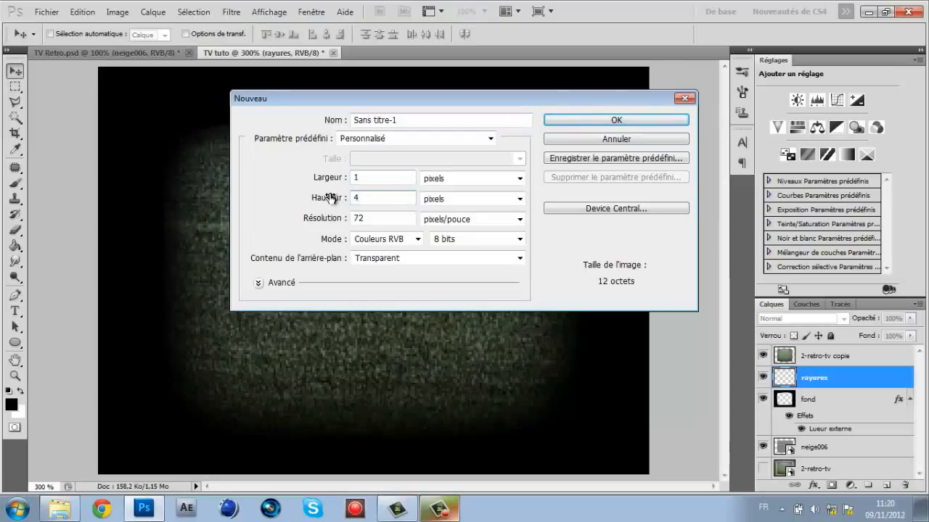
key(Return)
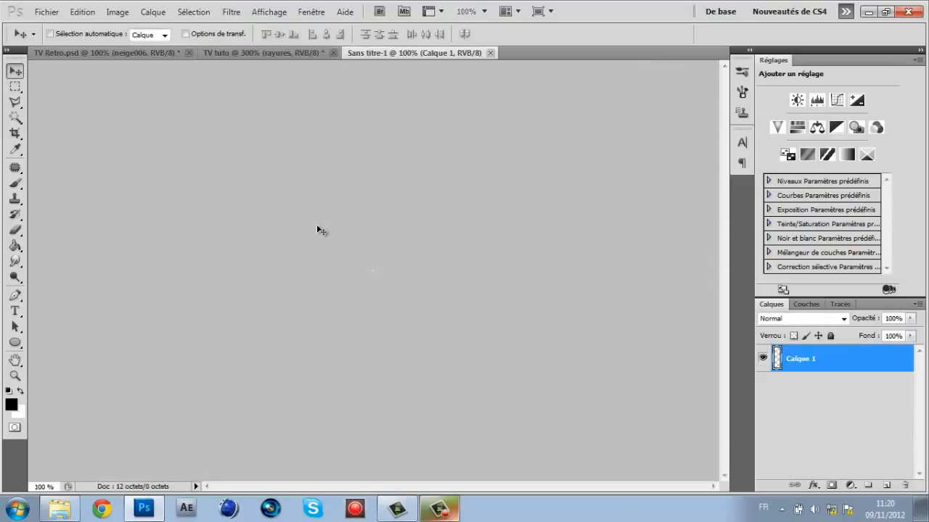
Step: Select only the topmost pixel of the 1 × 4 px strip, fill it with black and deselect it
key(ctrl+plus)
key(ctrl+plus)
key(ctrl+plus)
key(ctrl+plus)
key(ctrl+plus)
key(ctrl+plus)
key(ctrl+plus)
key(ctrl+plus)
key(ctrl+plus)
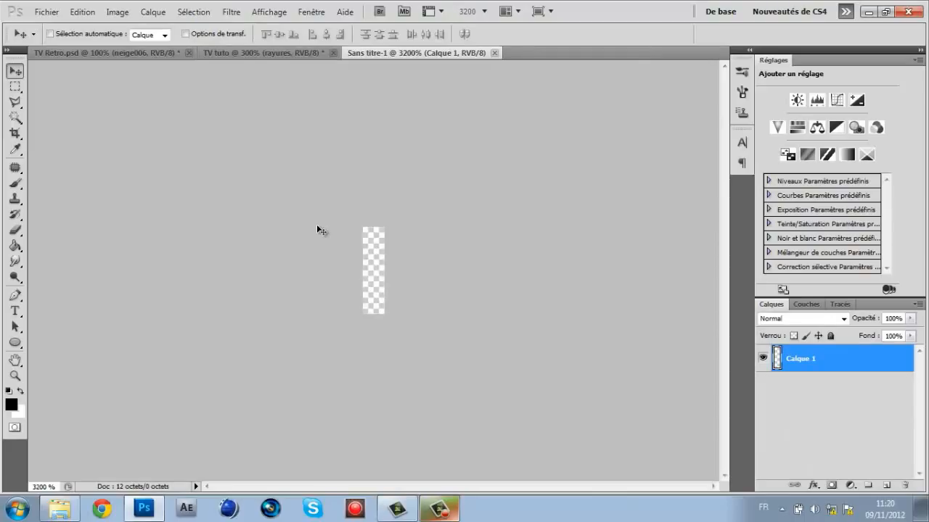
click(15, 86)
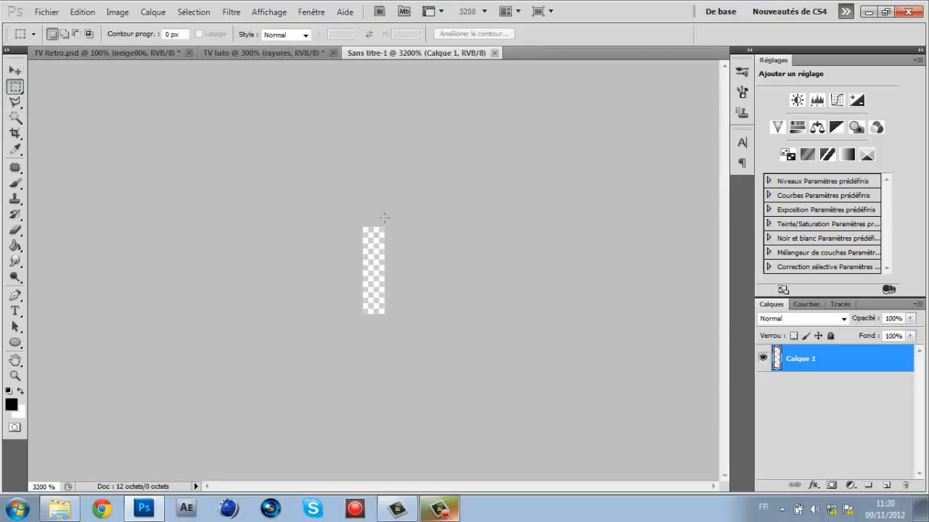
drag(392, 237, 394, 238)
click(359, 275)
drag(385, 251, 364, 266)
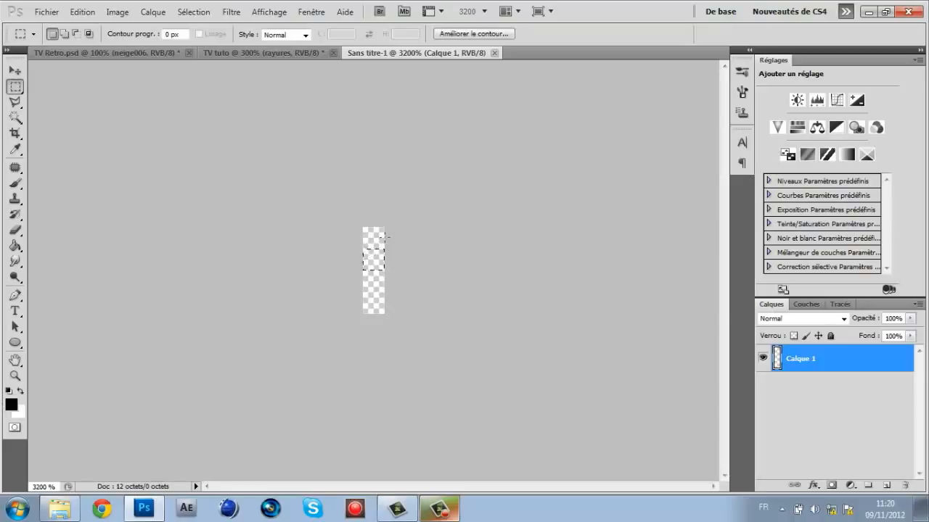
drag(380, 321, 374, 298)
mouse_move(373, 248)
mouse_down()
mouse_move(364, 258)
mouse_move(367, 232)
mouse_up()
click(12, 404)
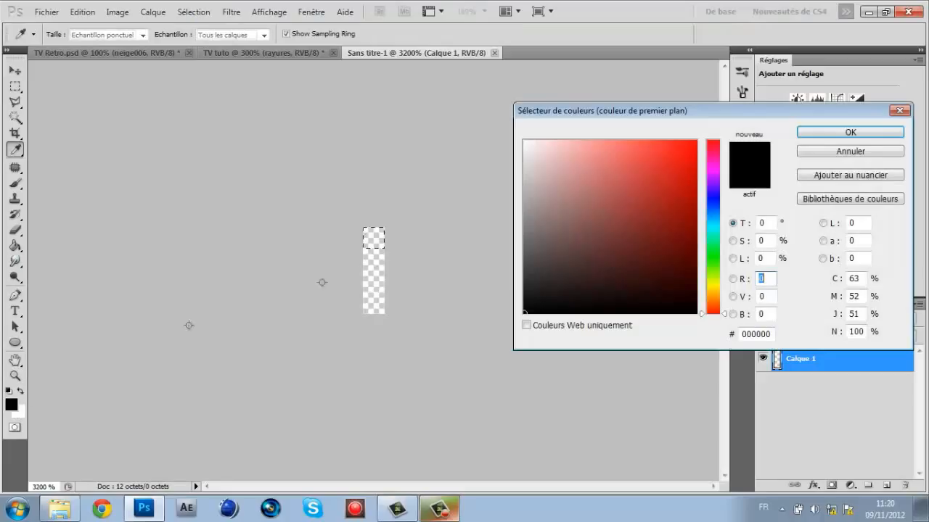
click(809, 133)
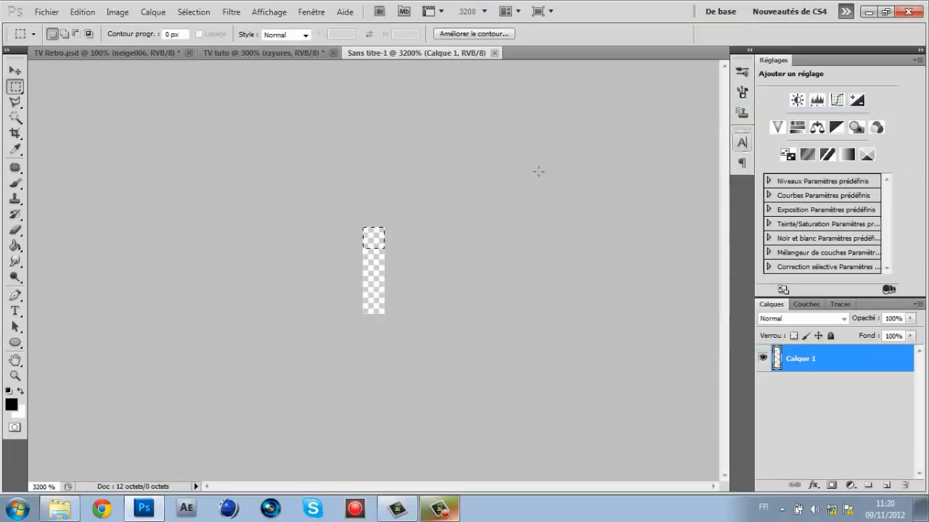
key(alt+BackSpace)
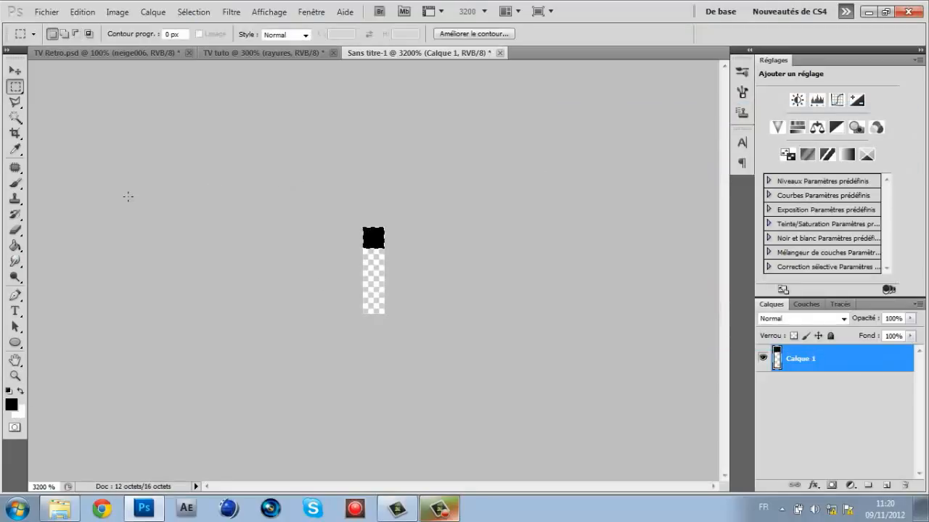
key(ctrl+d)
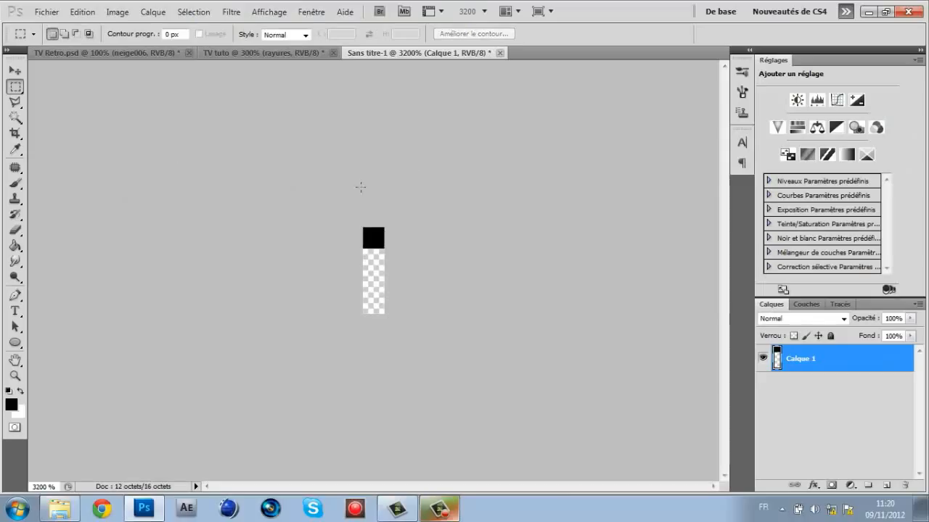
click(88, 12)
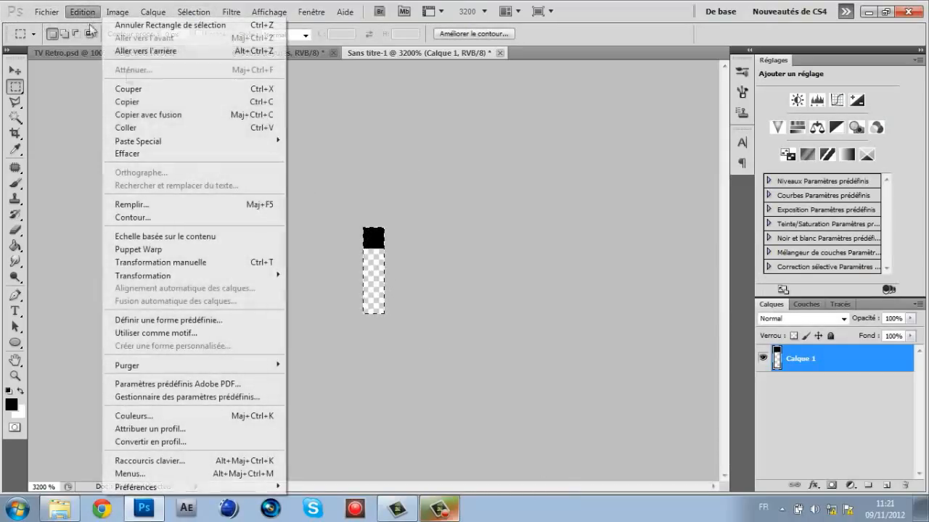
click(254, 333)
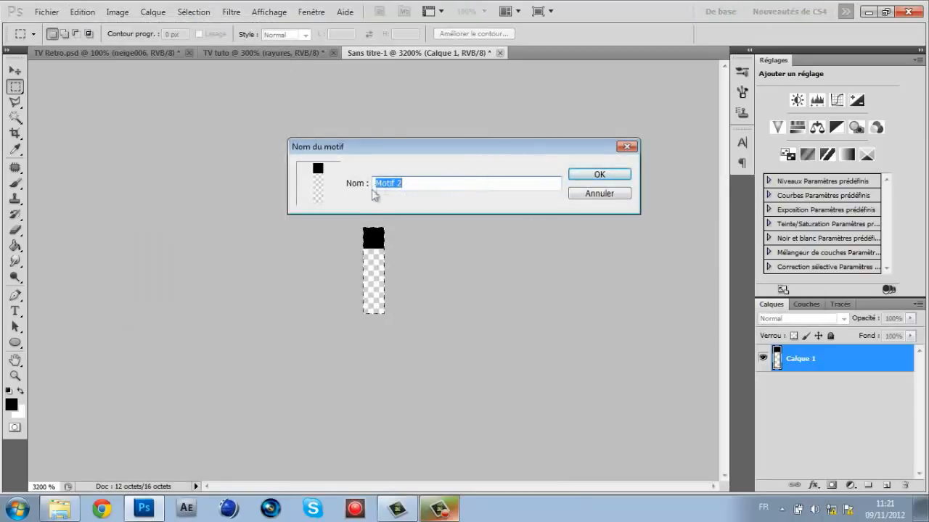
text(dshs)
key(BackSpace)
key(BackSpace)
key(BackSpace)
key(BackSpace)
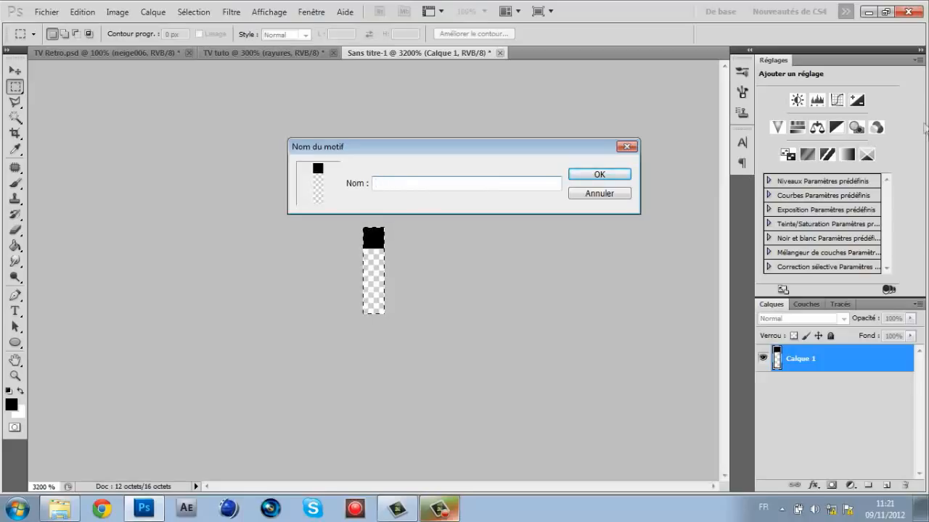
click(616, 193)
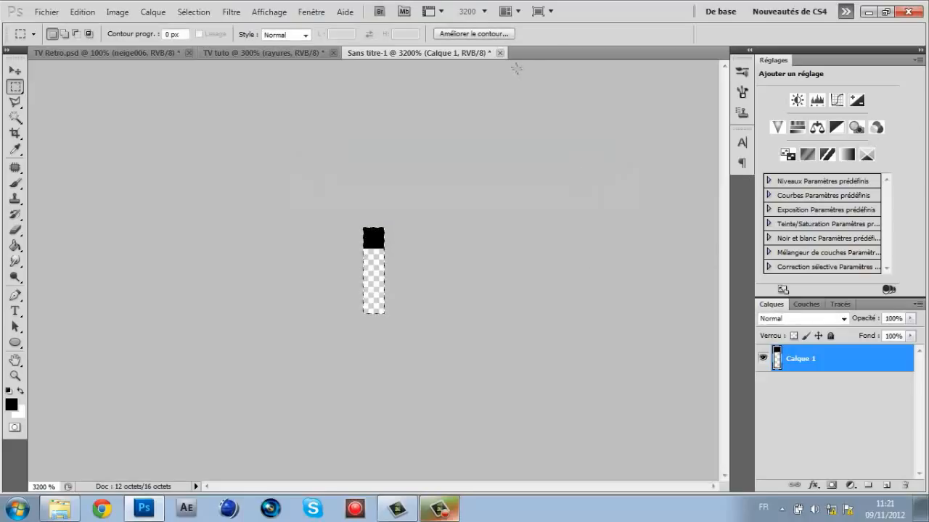
Step: Close the untitled 1 × 4 px document without saving its changes
click(500, 54)
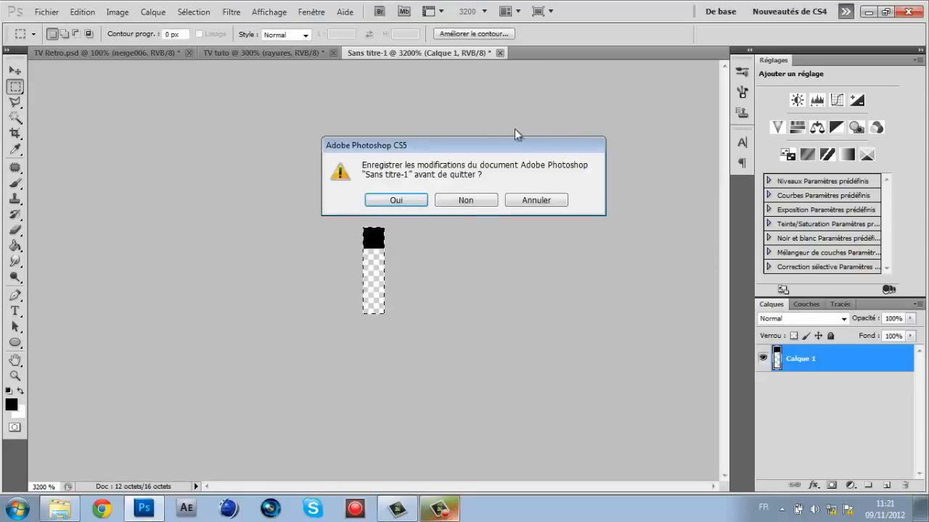
click(465, 200)
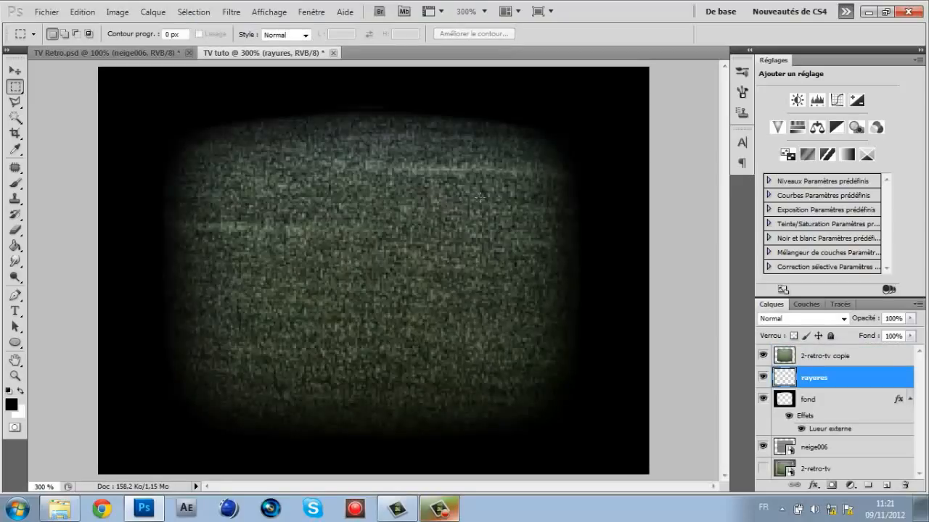
Step: Fill the rayures layer with the custom pattern that has a black pixel on top, in Normal mode at 100% opacity
click(80, 12)
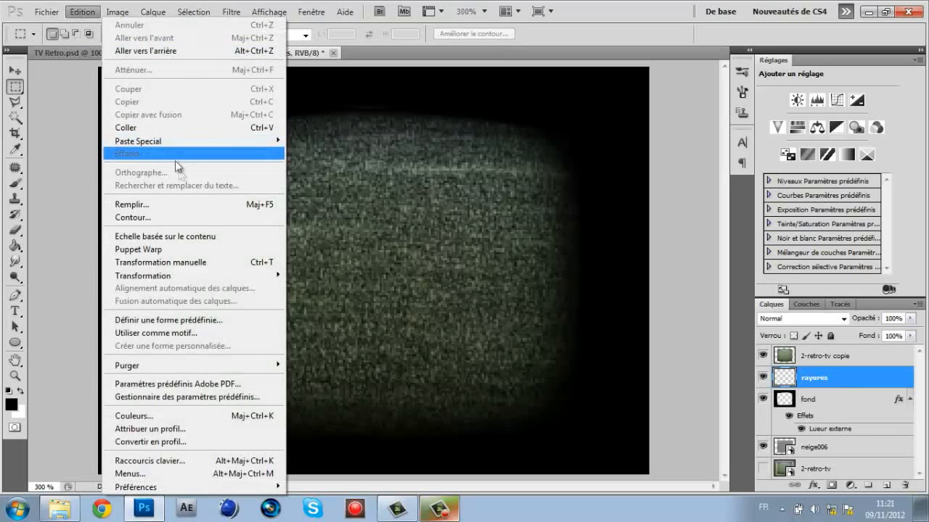
click(191, 211)
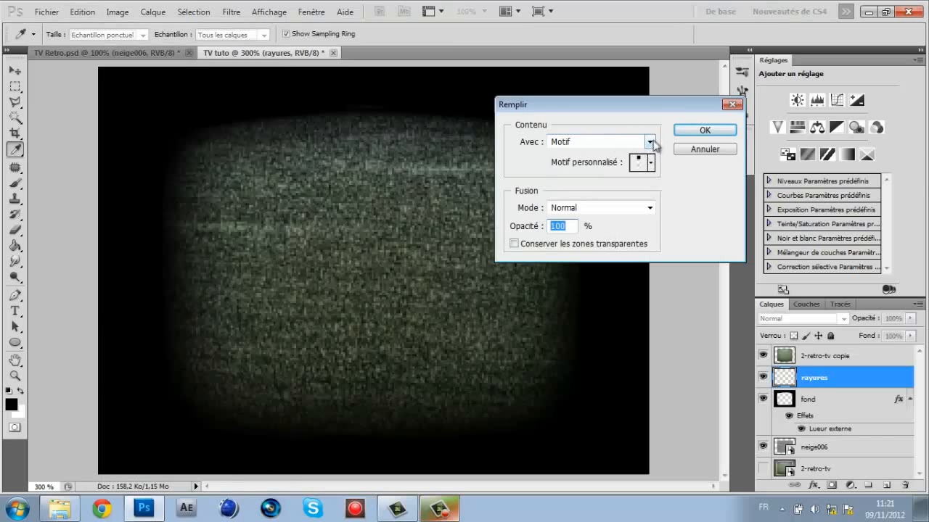
click(649, 142)
click(619, 211)
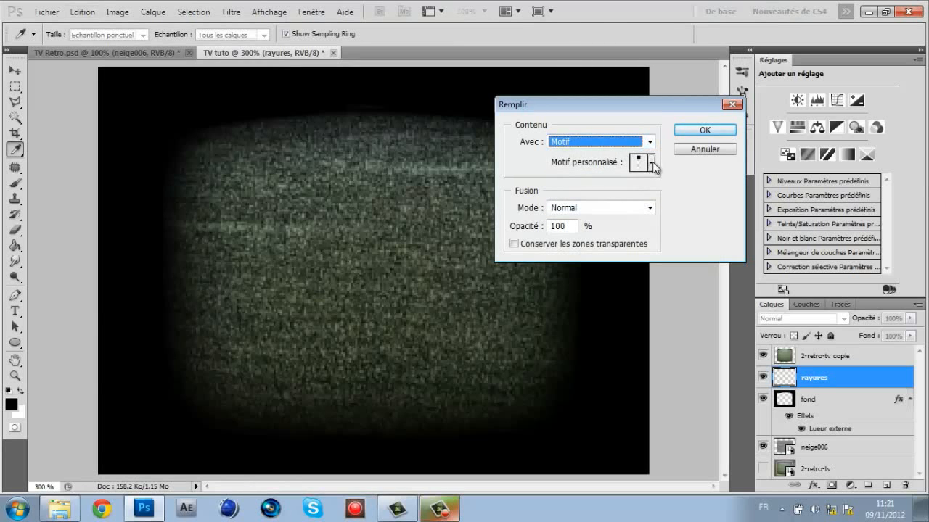
click(651, 162)
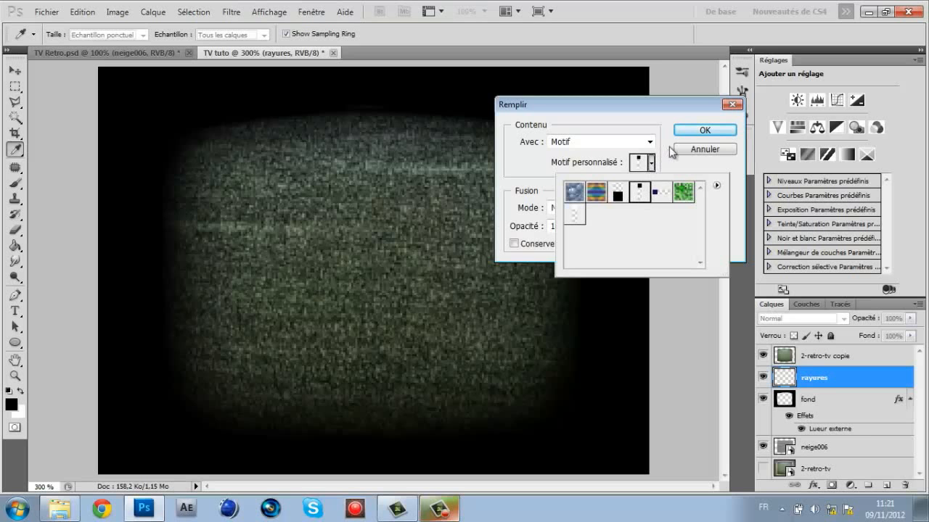
click(698, 133)
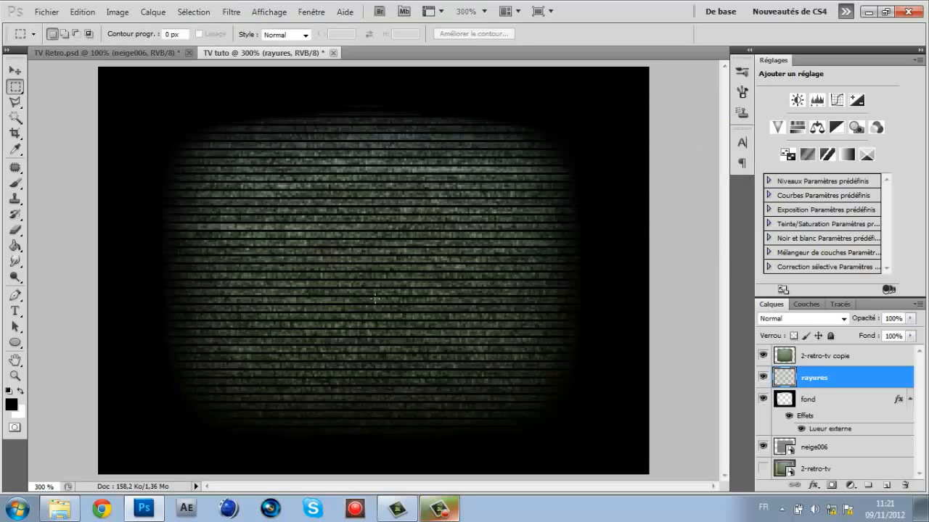
Step: Lower the rayures layer's opacity to 29%
click(910, 318)
drag(910, 334, 863, 334)
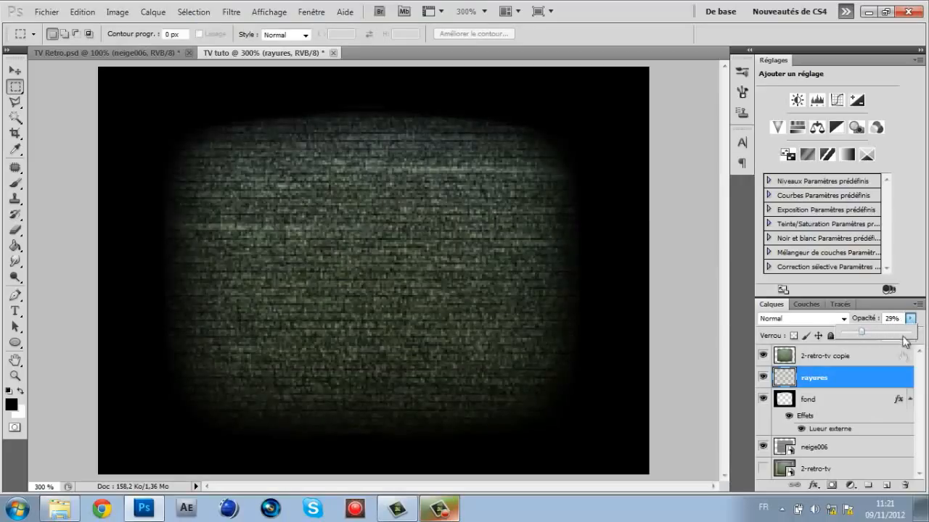
key(ctrl+minus)
key(ctrl+minus)
key(ctrl+plus)
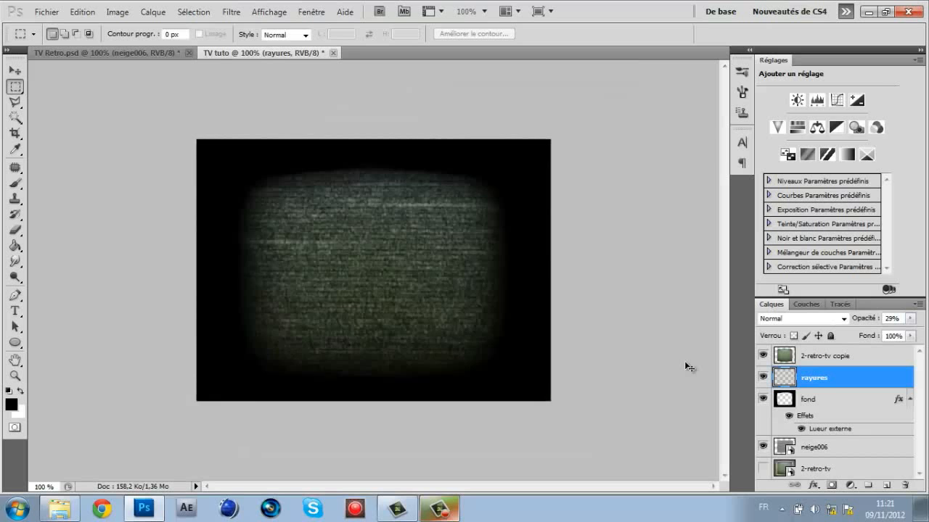
key(ctrl+plus)
key(ctrl+minus)
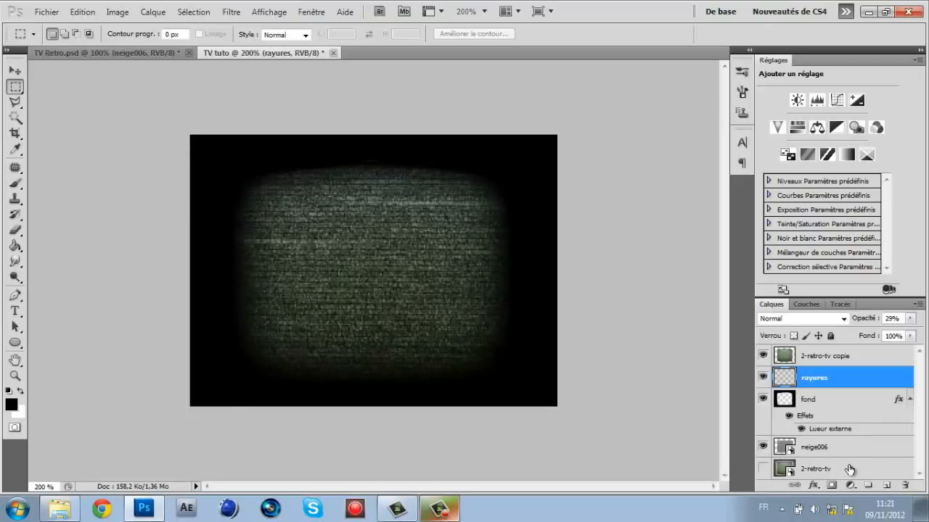
Step: Place the fat-princess game screenshot from the SCEENS folder into the TV tuto document
click(45, 11)
click(253, 278)
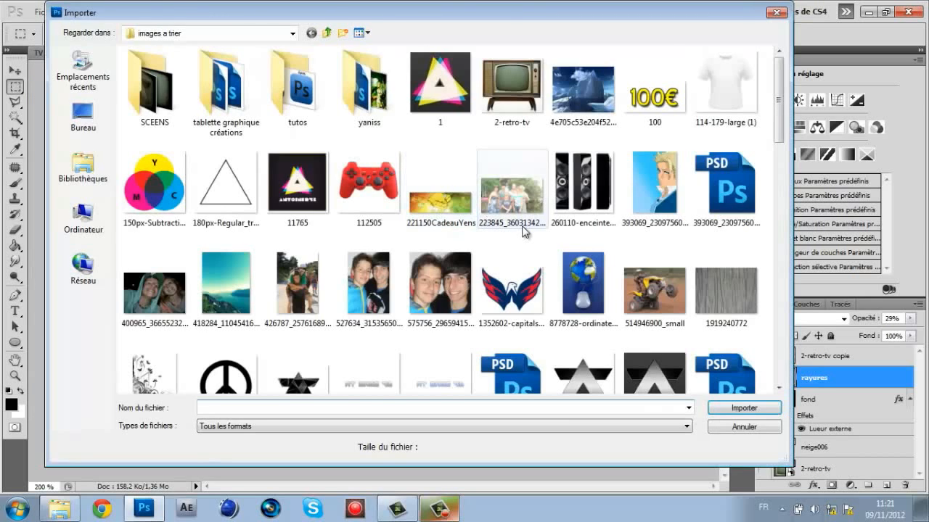
double_click(149, 94)
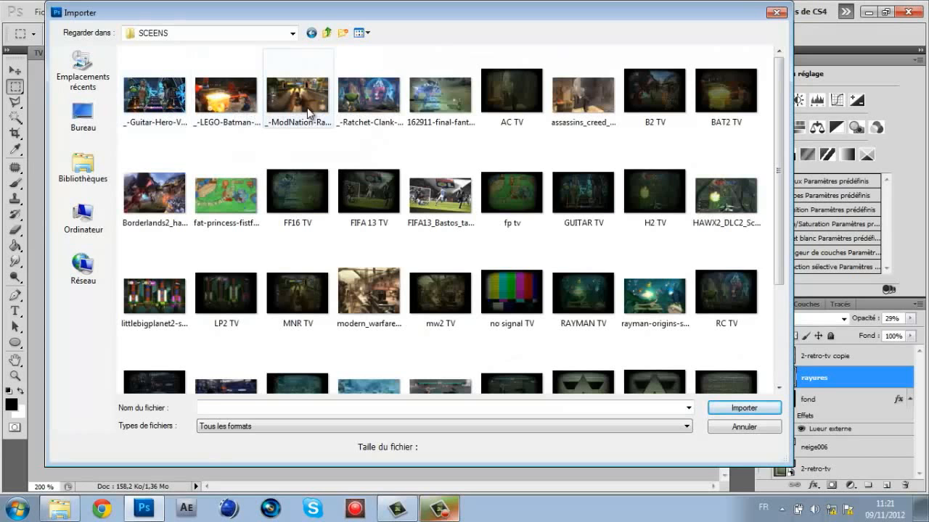
double_click(243, 193)
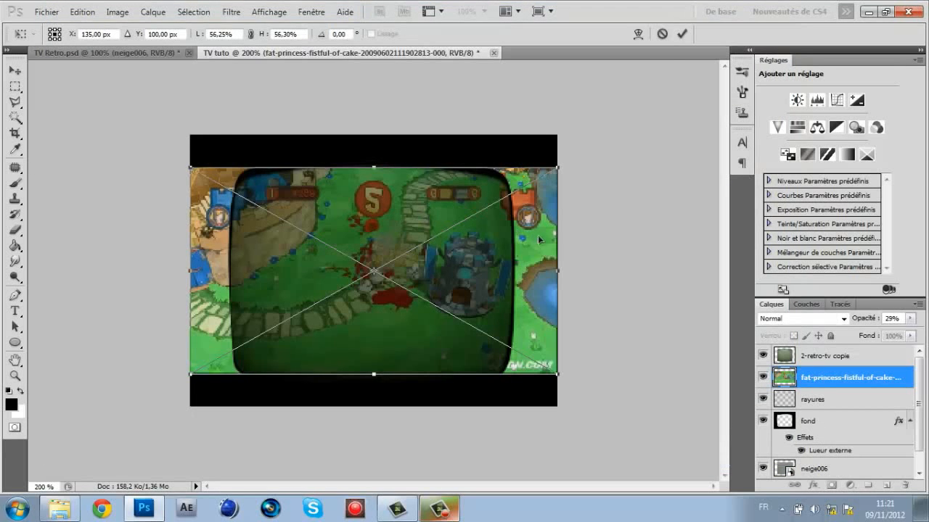
Step: Narrow the placed game image to 43.54% width to match the TV screen and move its layer directly beneath fond
drag(557, 270, 514, 270)
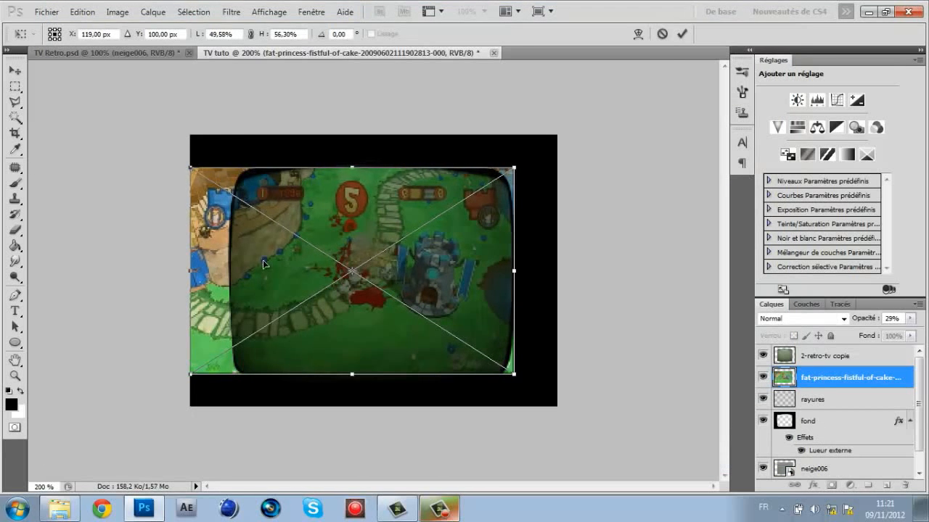
drag(194, 271, 231, 272)
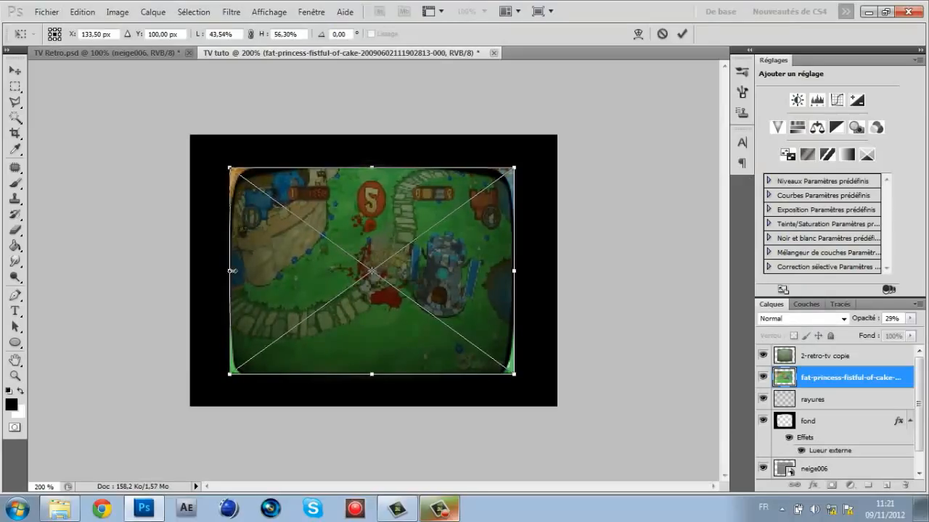
key(Return)
drag(870, 379, 872, 465)
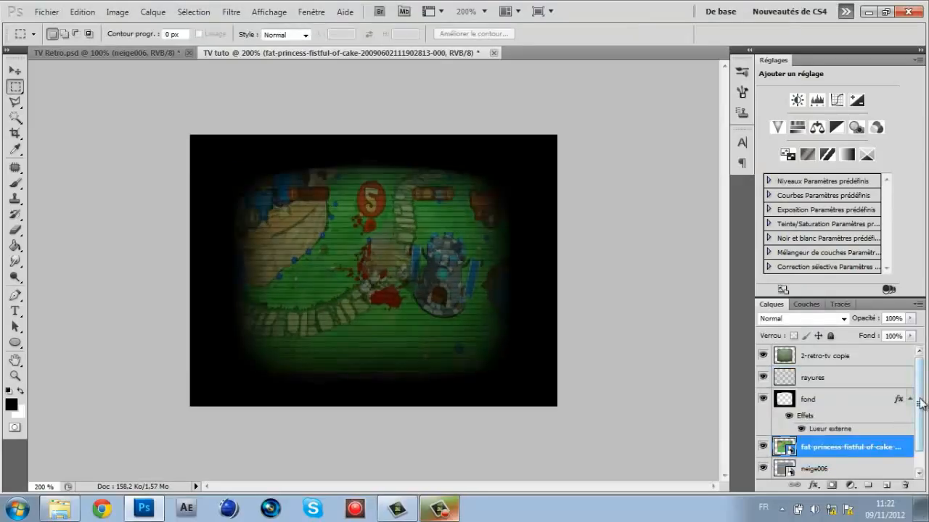
Step: Toggle the visibility of the neige006 and fat-princess layers to compare the static noise with the game image
scroll(917, 384, down, 1)
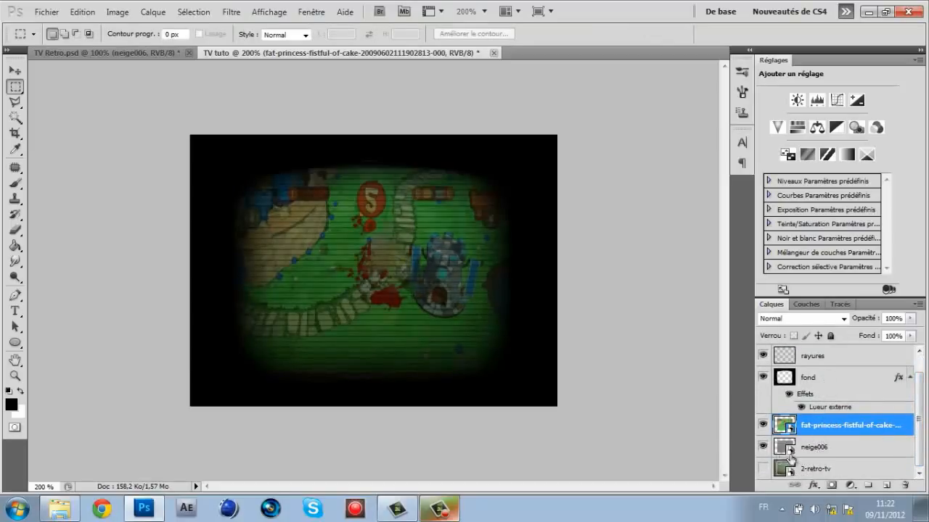
click(761, 449)
click(760, 449)
click(762, 429)
click(762, 429)
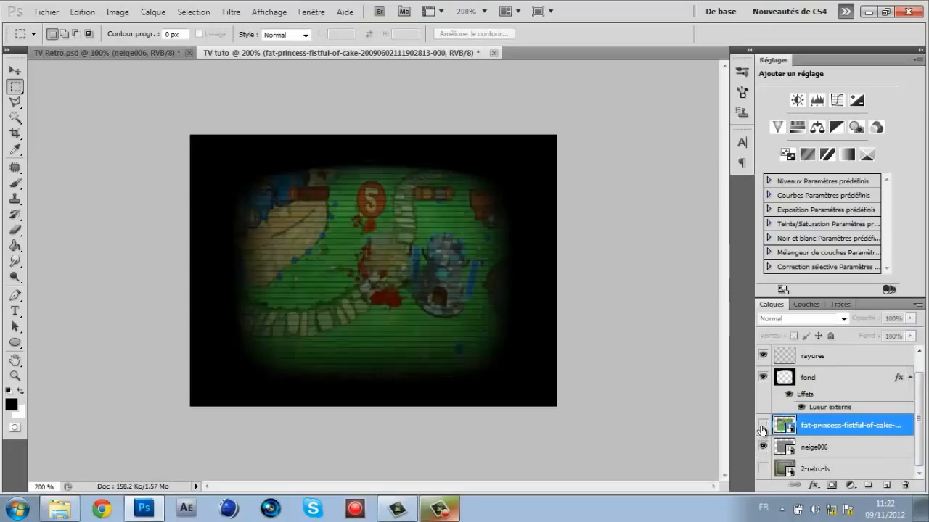
click(761, 429)
click(762, 428)
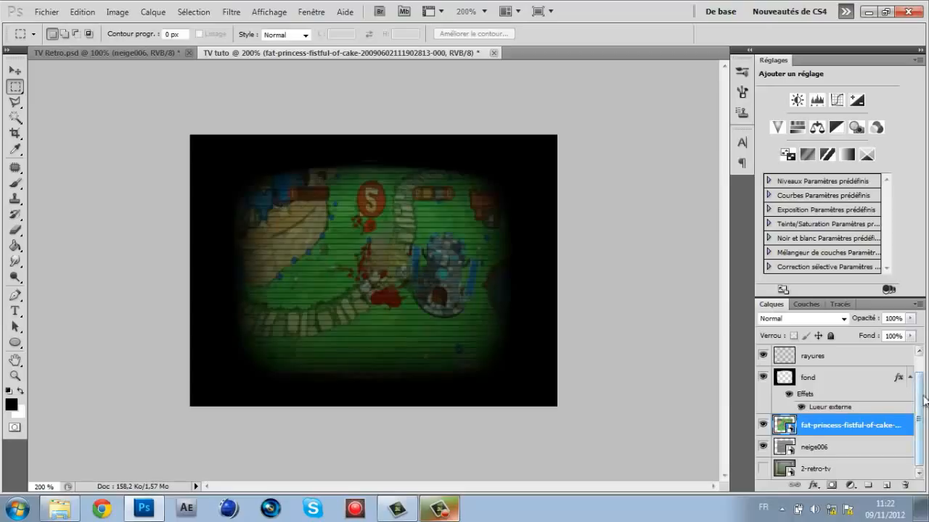
Step: Select the fat-princess layer and hide it so that only the static noise shows on the TV screen
click(920, 358)
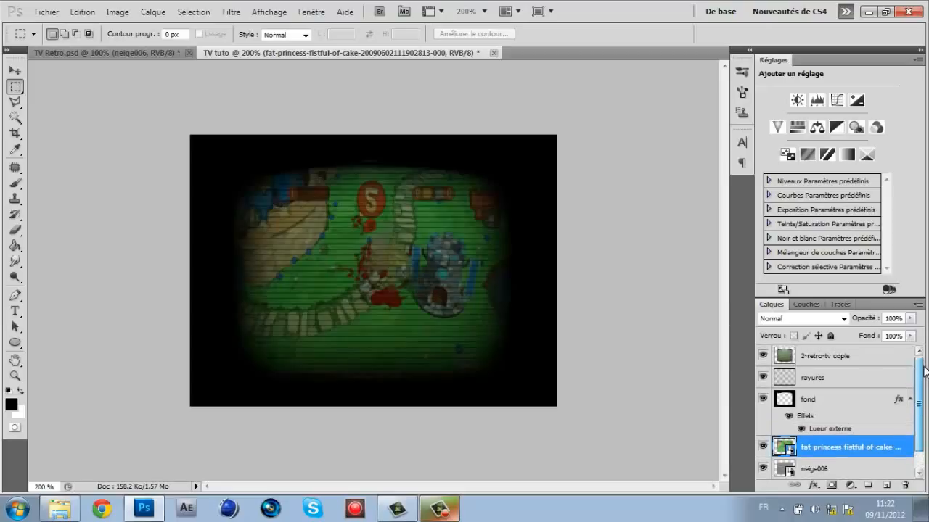
click(831, 354)
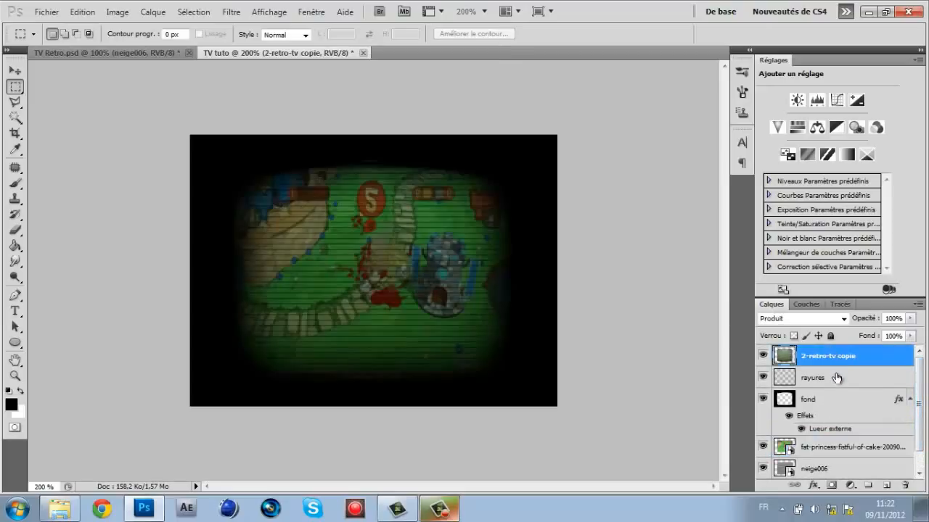
click(823, 448)
scroll(921, 412, down, 1)
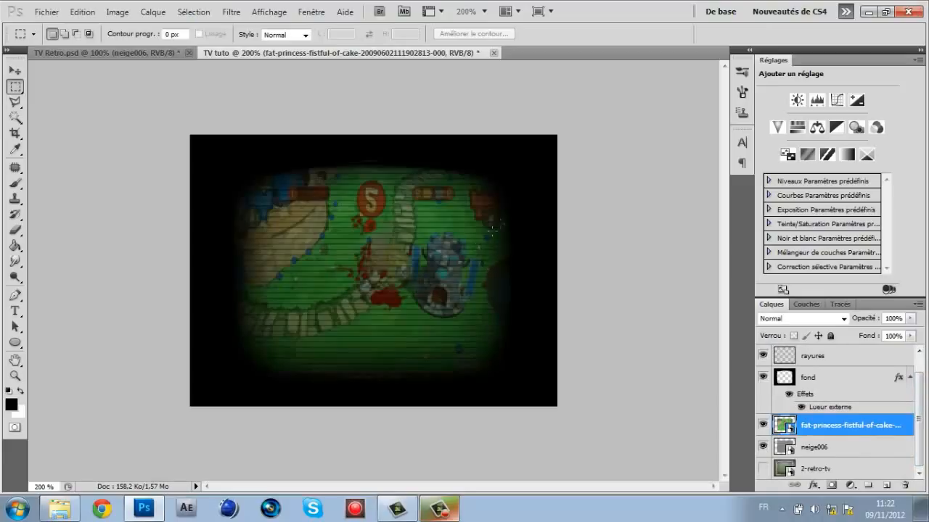
click(43, 12)
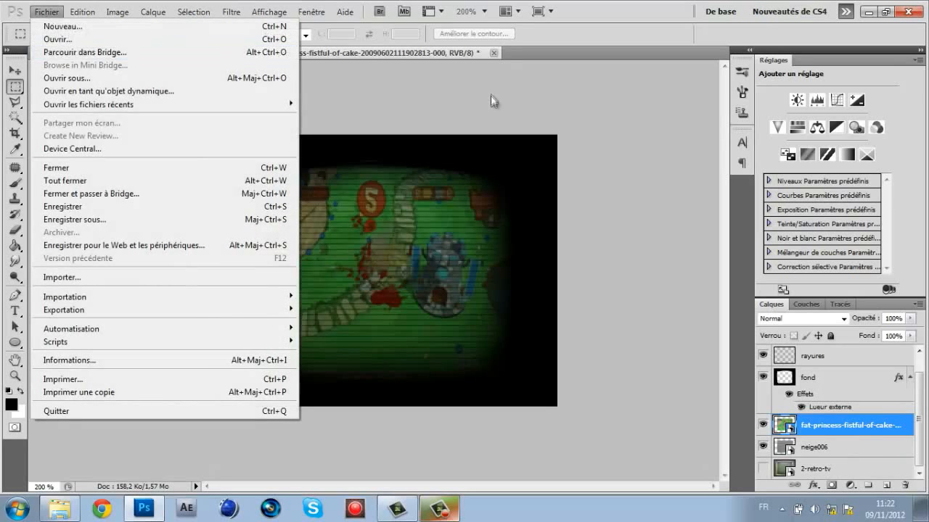
click(491, 98)
click(762, 425)
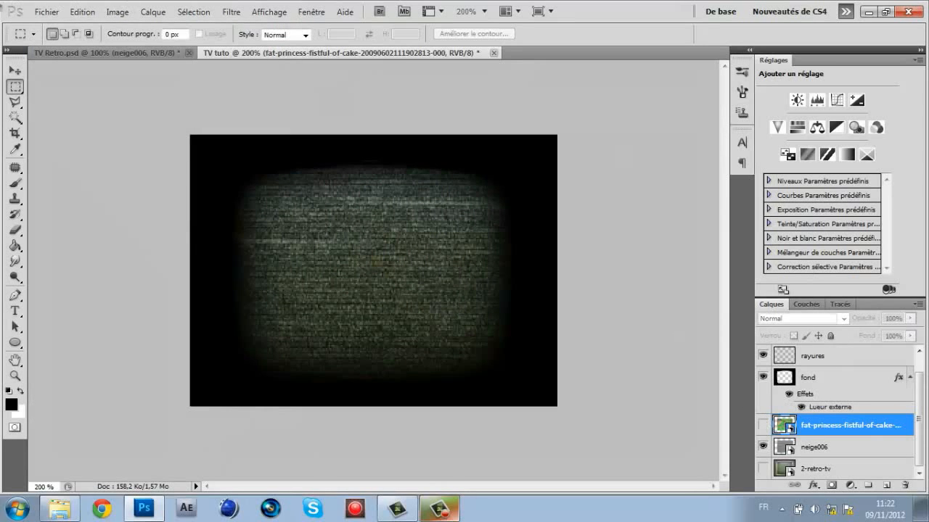
Step: Start saving a JPEG copy named TV tuto.jpg in the SCEENS folder and cancel at the JPEG options
click(47, 11)
click(155, 219)
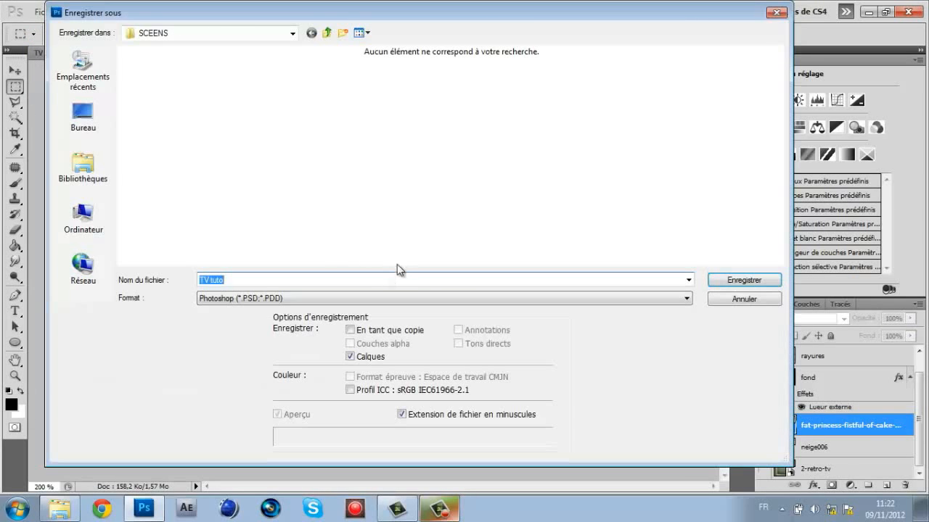
click(262, 299)
click(265, 306)
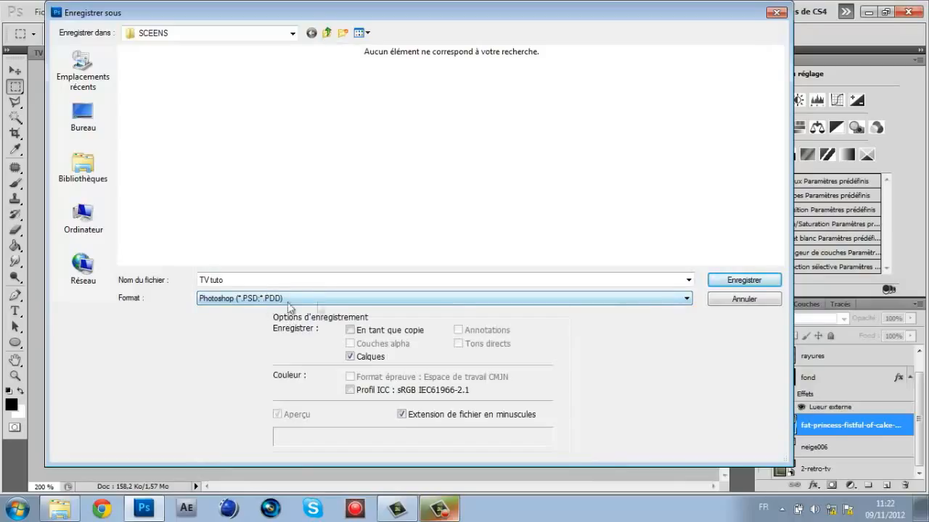
click(380, 299)
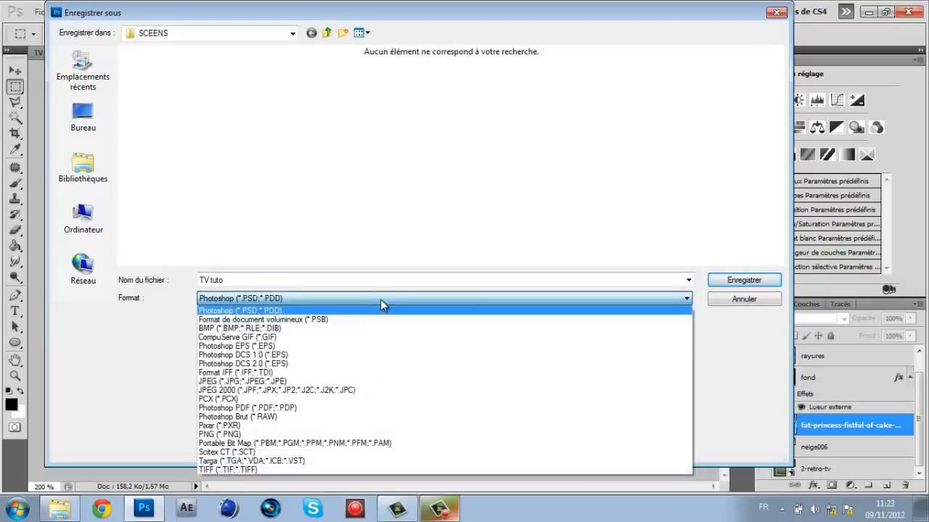
click(393, 381)
click(716, 278)
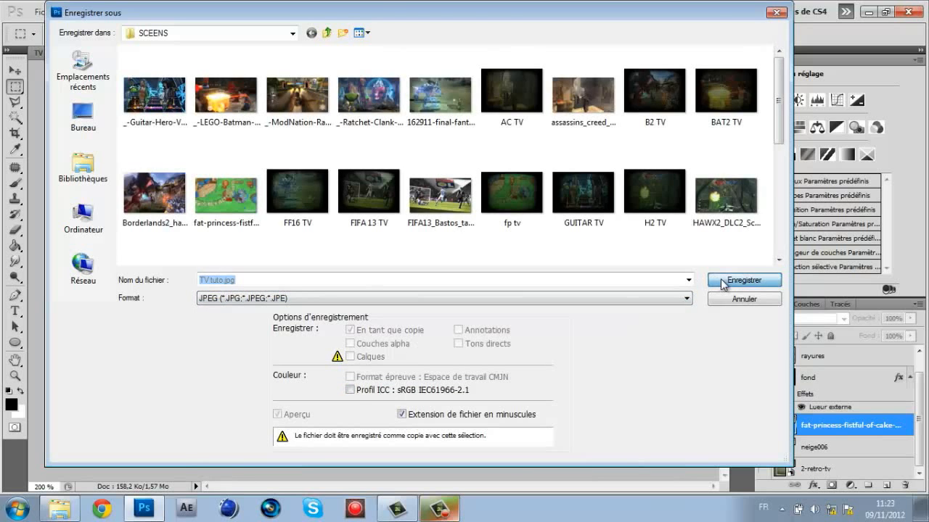
drag(455, 198, 658, 201)
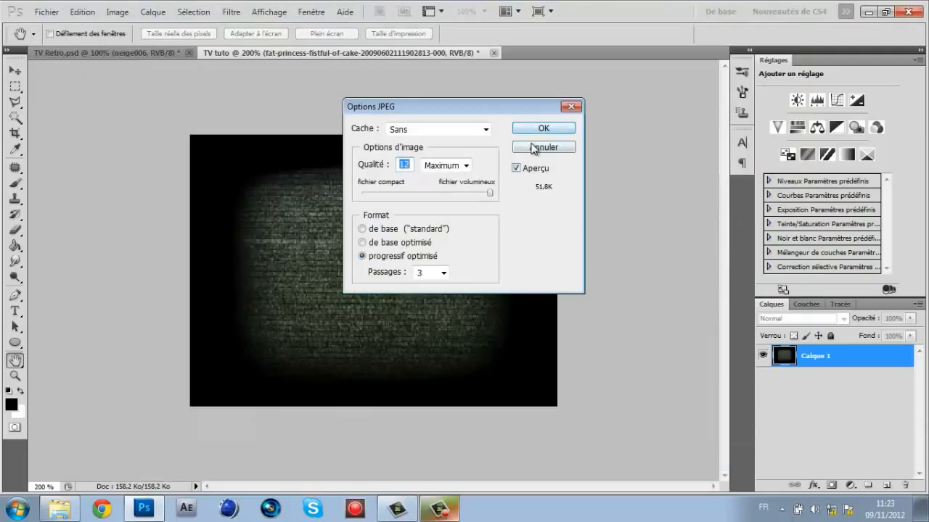
click(534, 146)
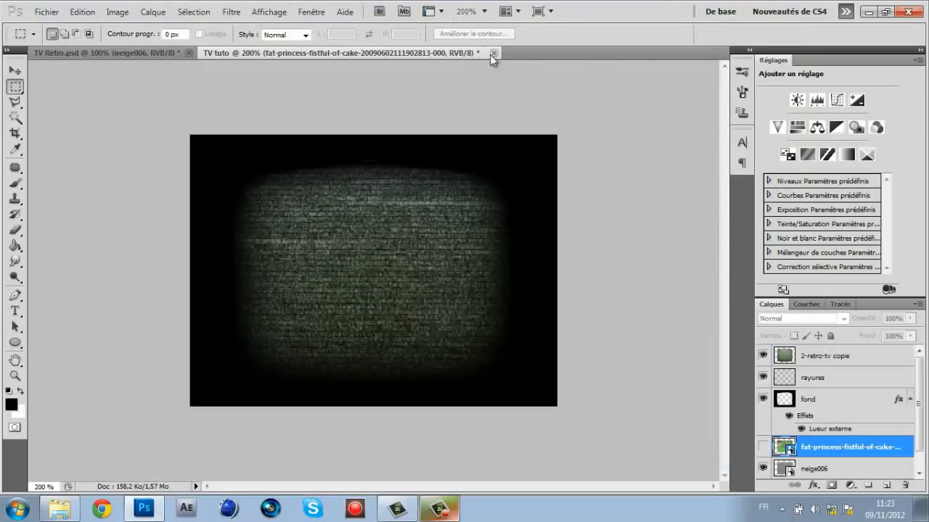